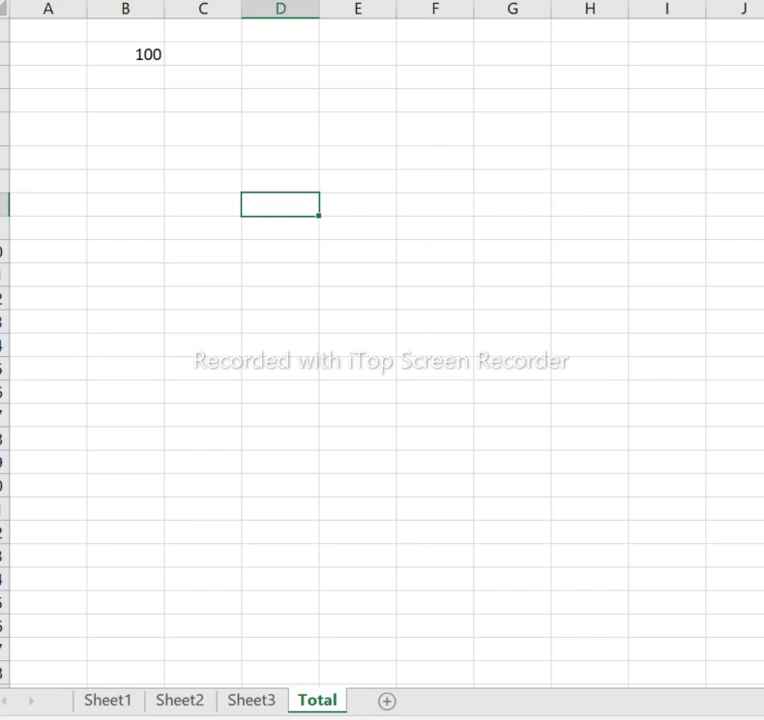
Step: Review the numbers on Sheet1, Sheet2, Sheet3 and the Total sheet
click(125, 129)
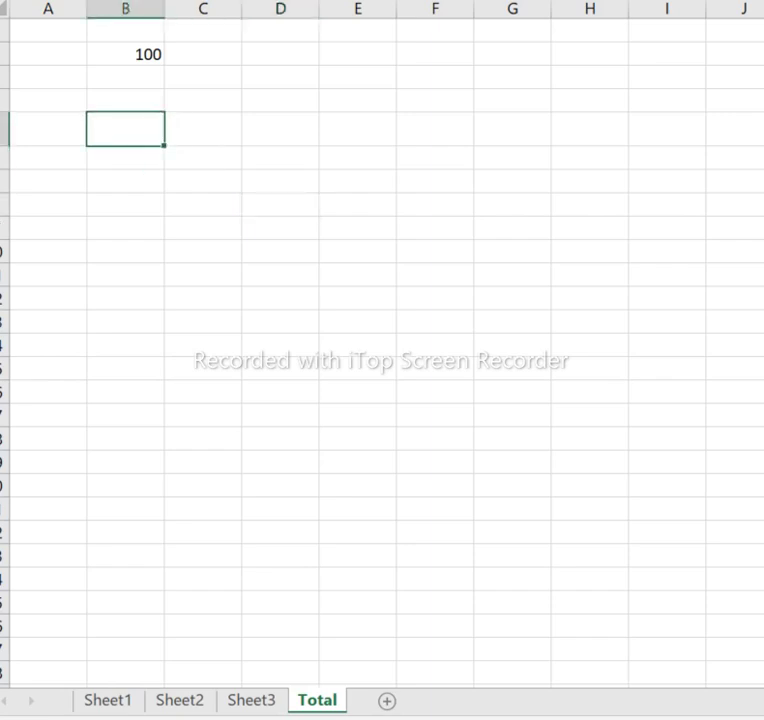
click(107, 700)
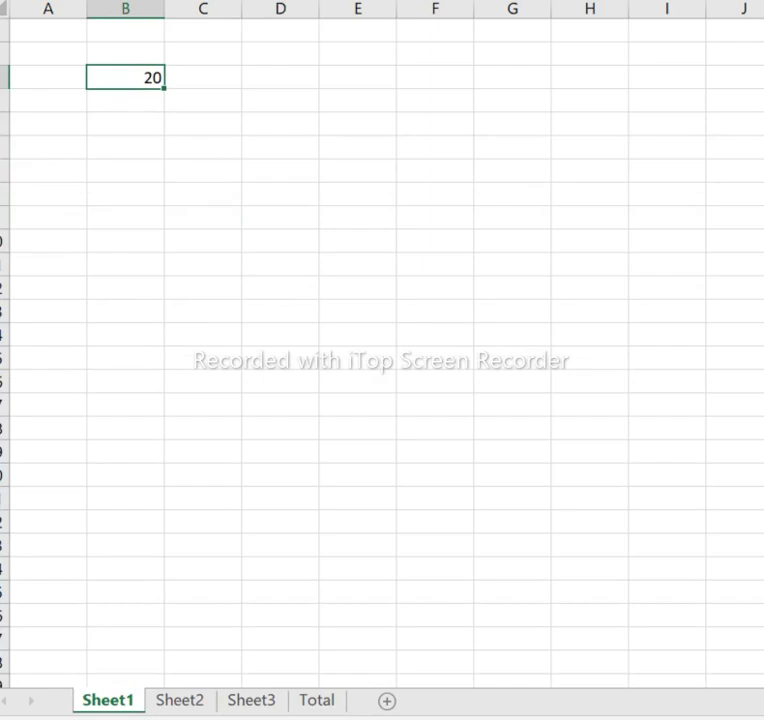
click(180, 700)
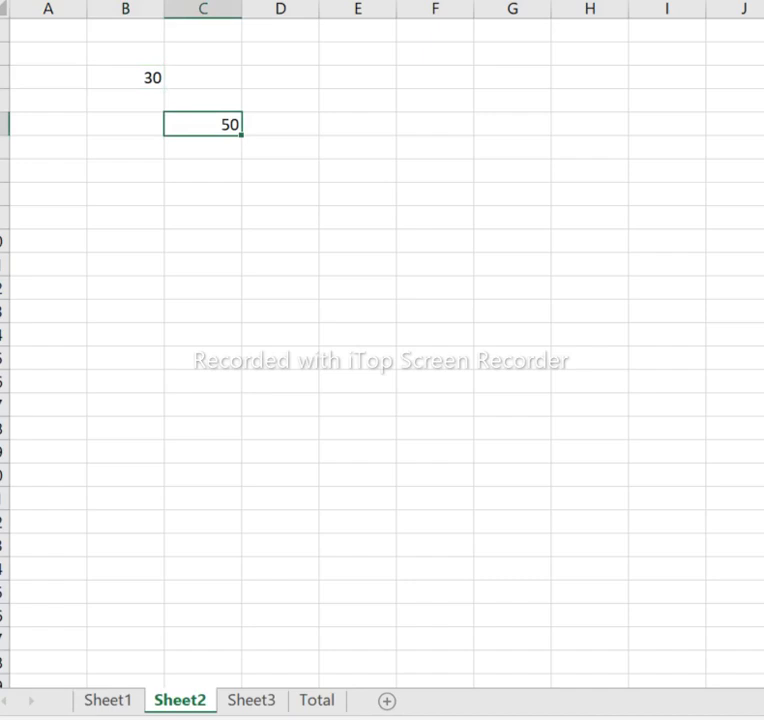
key(ctrl+Page_Down)
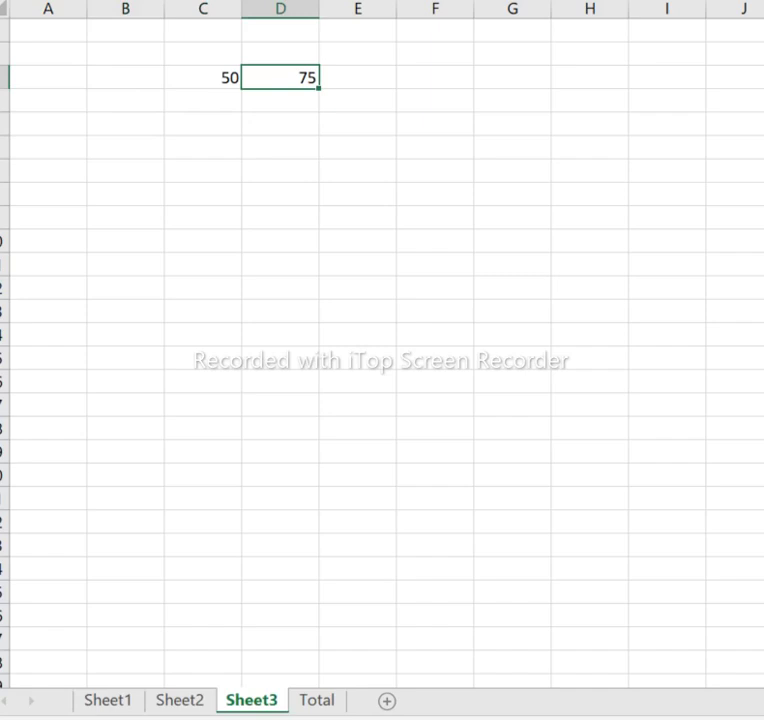
key(ctrl+Page_Down)
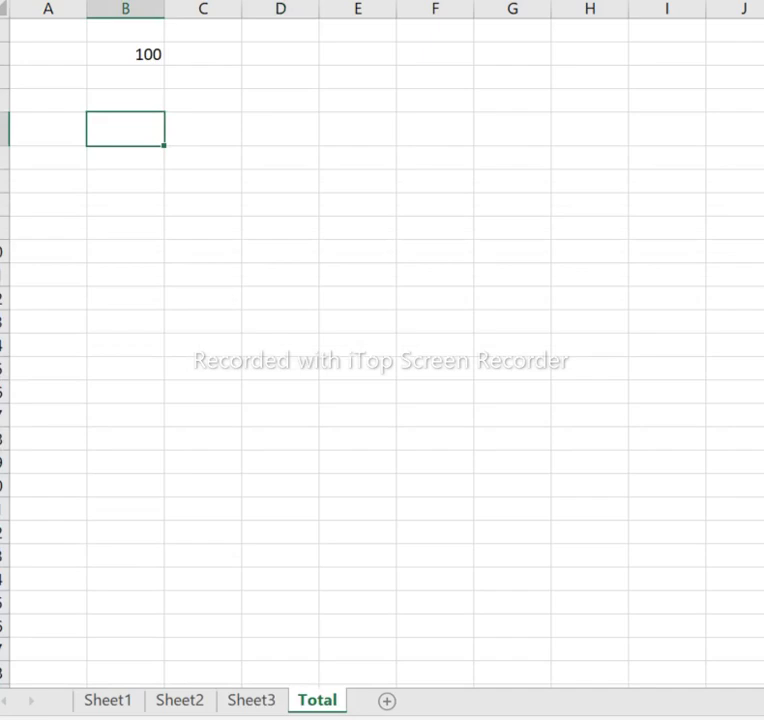
click(107, 700)
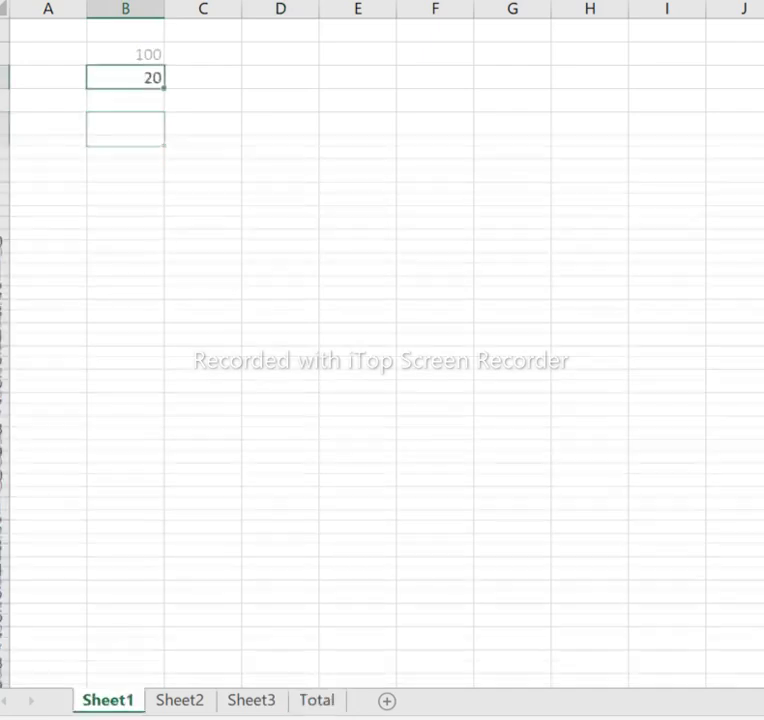
click(180, 700)
key(ctrl+Page_Down)
key(ctrl+Page_Down)
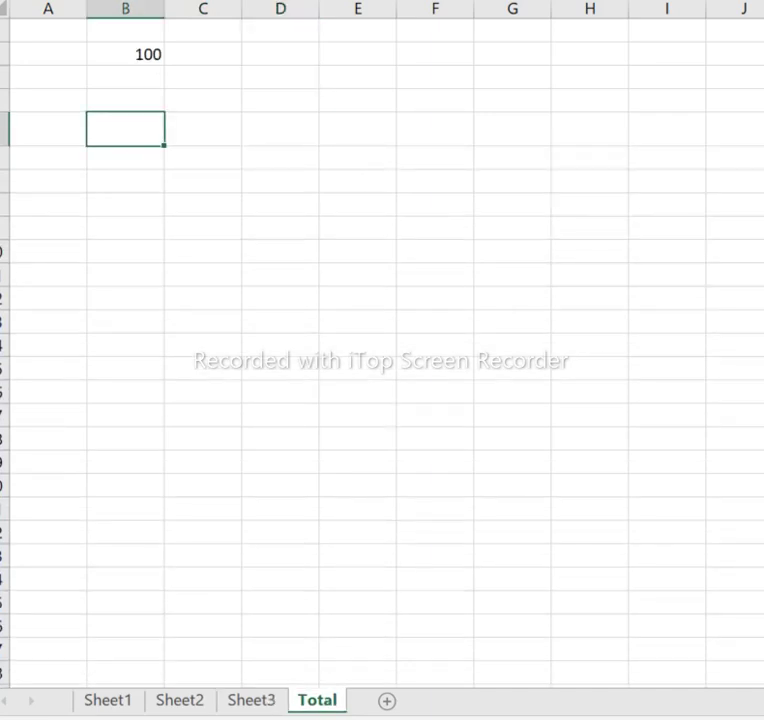
click(107, 700)
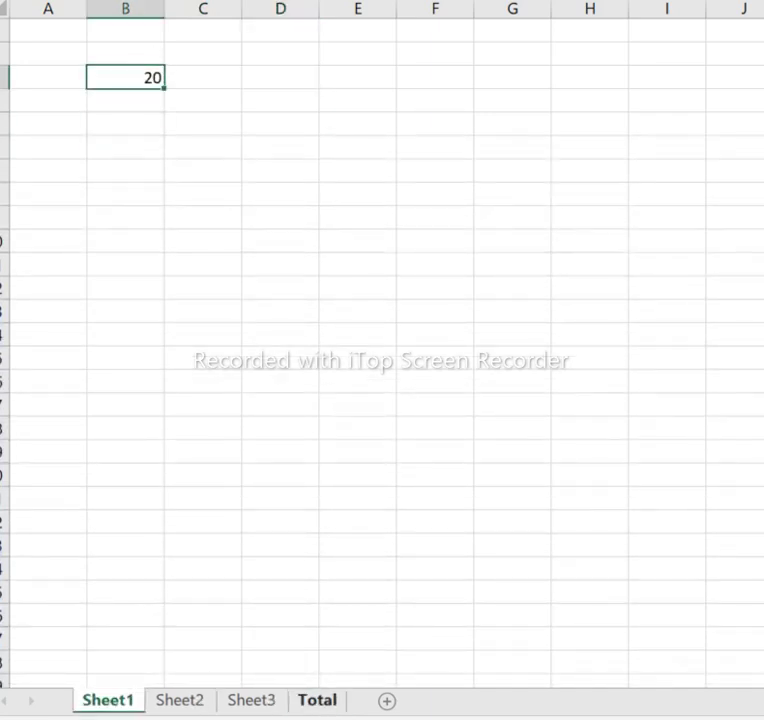
click(317, 700)
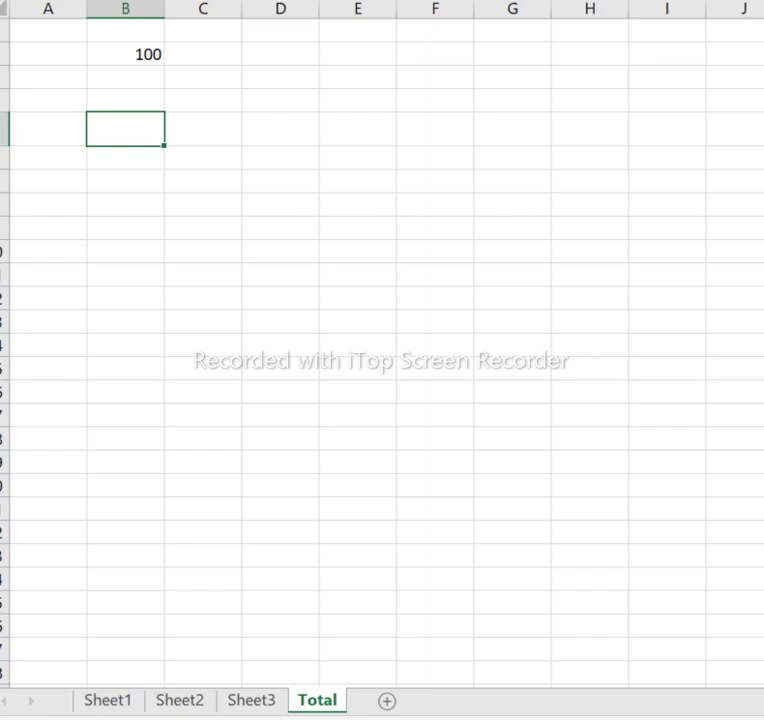
key(ctrl+Page_Up)
key(ctrl+Page_Up)
key(ctrl+Page_Up)
key(ctrl+Page_Down)
Step: Select B3:C5 on Sheet2, and on Sheet1 make cell B3 bold and enlarge its font by five increments
drag(125, 77, 205, 124)
key(ctrl+Page_Up)
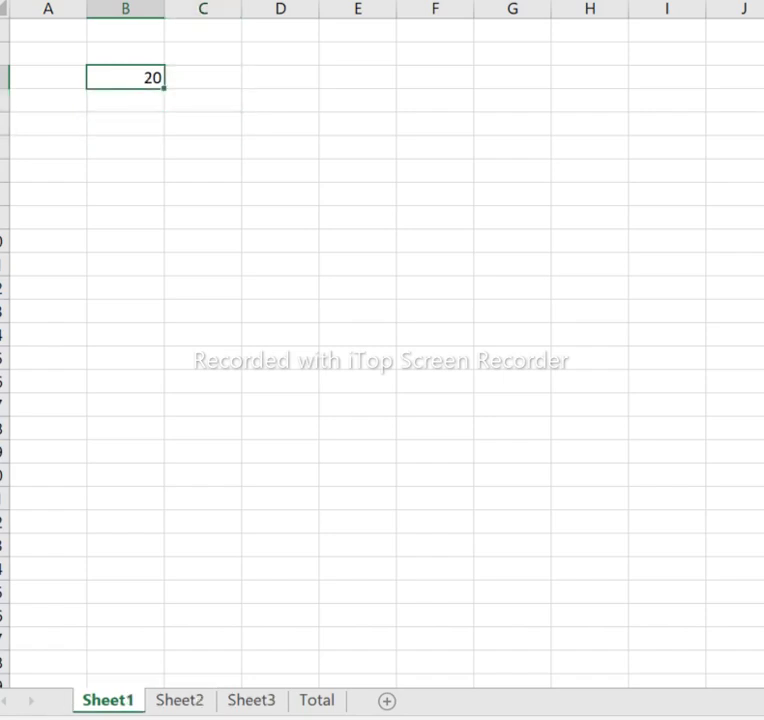
key(ctrl+b)
key(ctrl+shift+period)
key(ctrl+shift+period)
key(ctrl+shift+period)
key(ctrl+shift+period)
key(ctrl+shift+period)
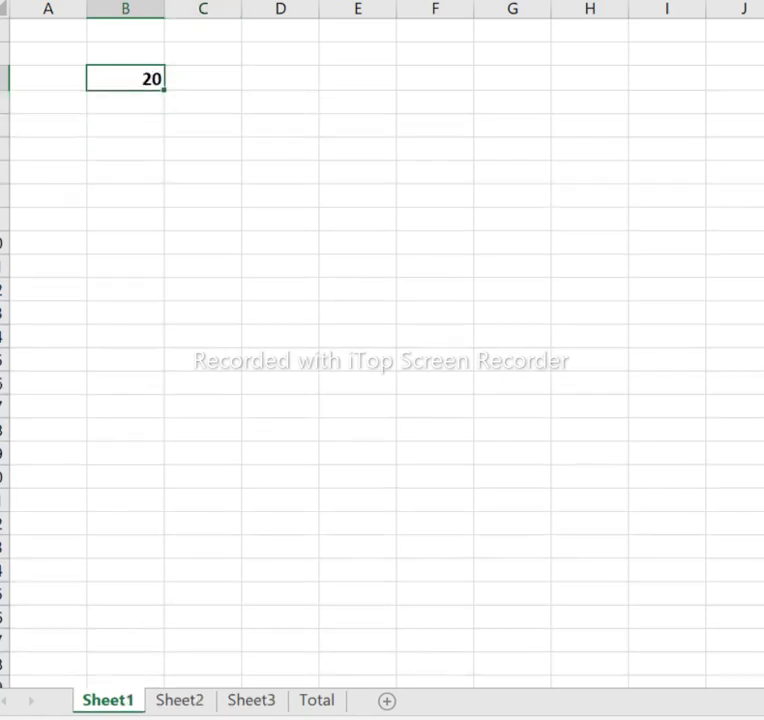
Step: Enlarge the font of B3:C5 on Sheet2 by five increments and make it bold
key(ctrl+Page_Down)
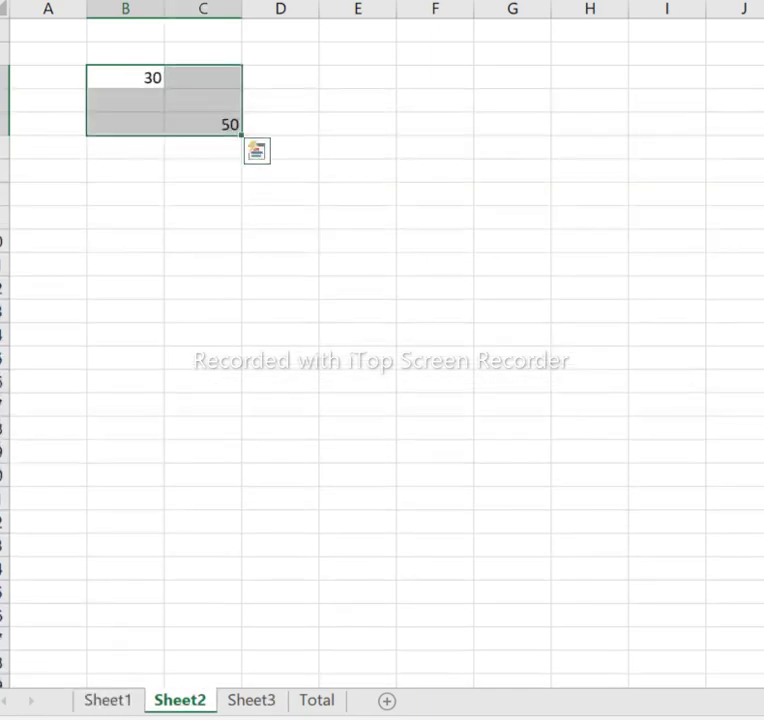
key(ctrl+shift+period)
key(ctrl+shift+period)
key(ctrl+shift+period)
key(ctrl+shift+period)
key(ctrl+shift+period)
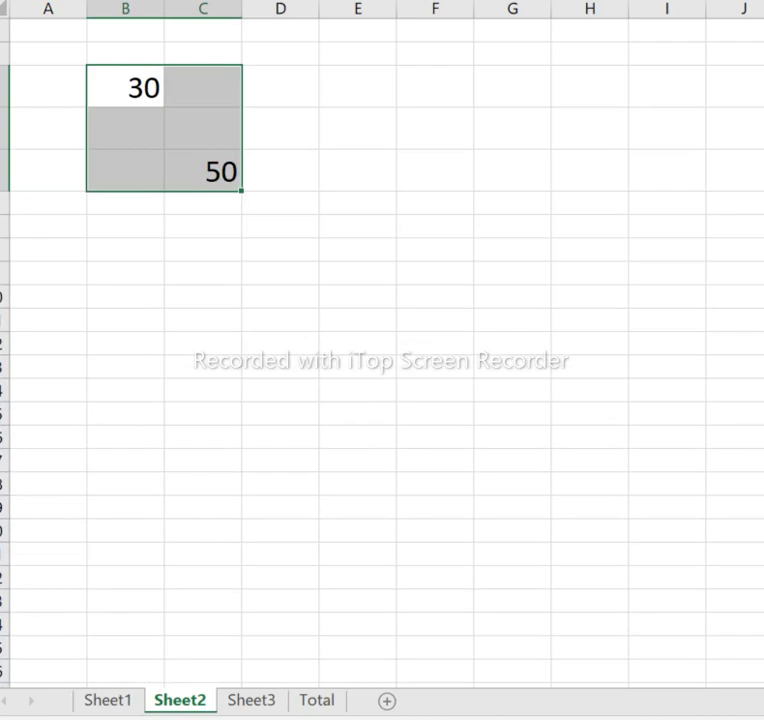
key(ctrl+b)
Step: Enlarge the font of cells C3:D3 on Sheet3 by six increments
key(ctrl+Page_Down)
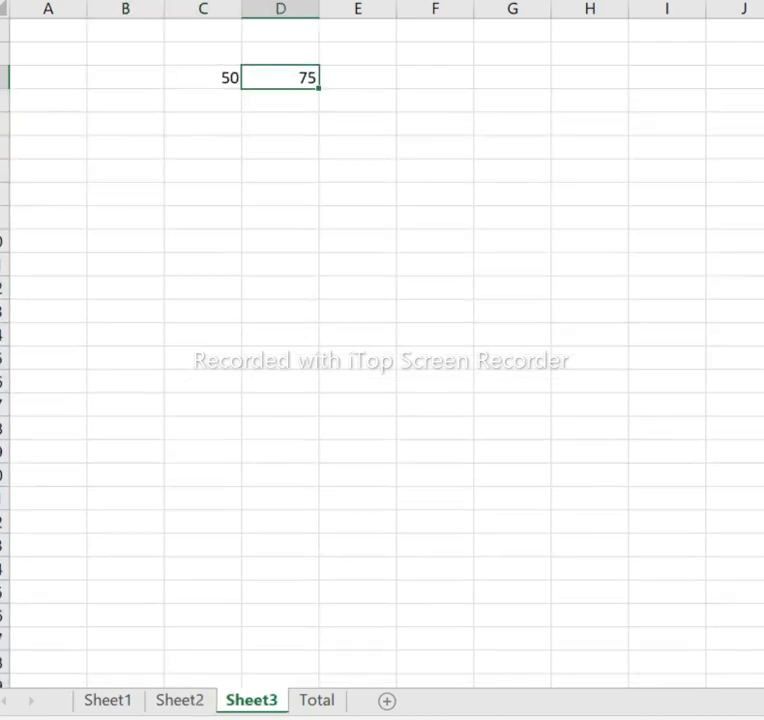
drag(203, 78, 281, 78)
key(ctrl+shift+period)
key(ctrl+shift+period)
key(ctrl+shift+period)
key(ctrl+shift+period)
key(ctrl+shift+period)
key(ctrl+shift+period)
click(435, 122)
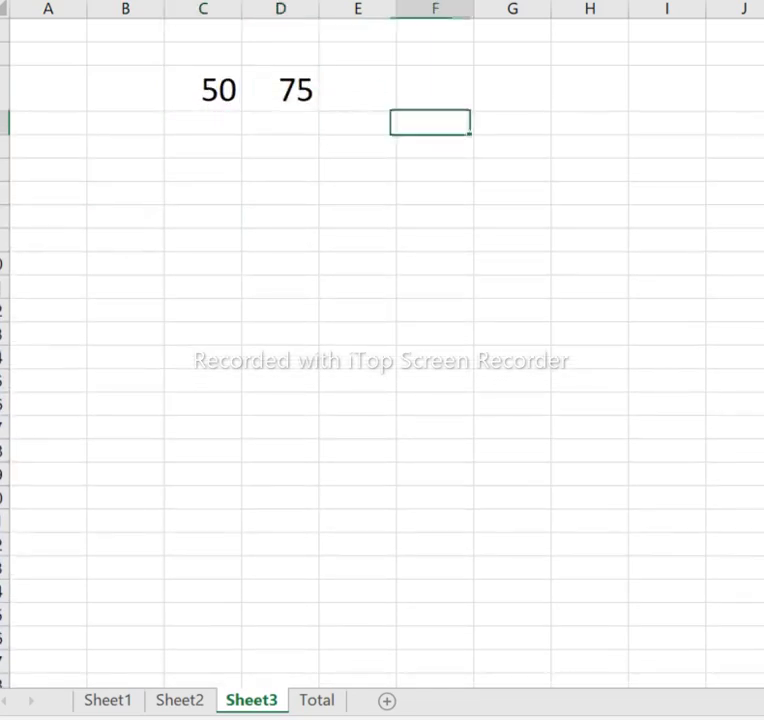
Step: Enlarge the font of B2:C3 on the Total sheet by five increments and make it bold
key(ctrl+Page_Down)
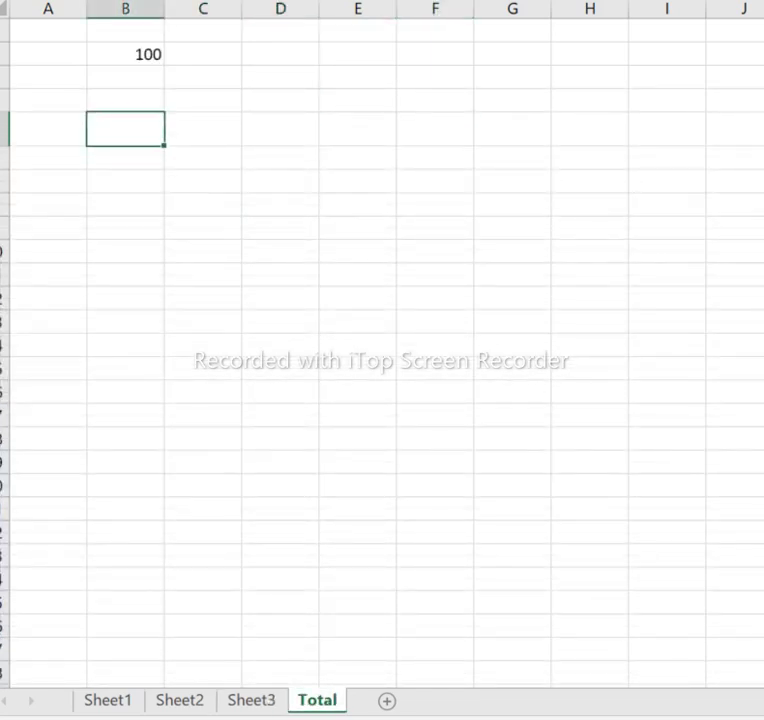
key(Up)
key(Up)
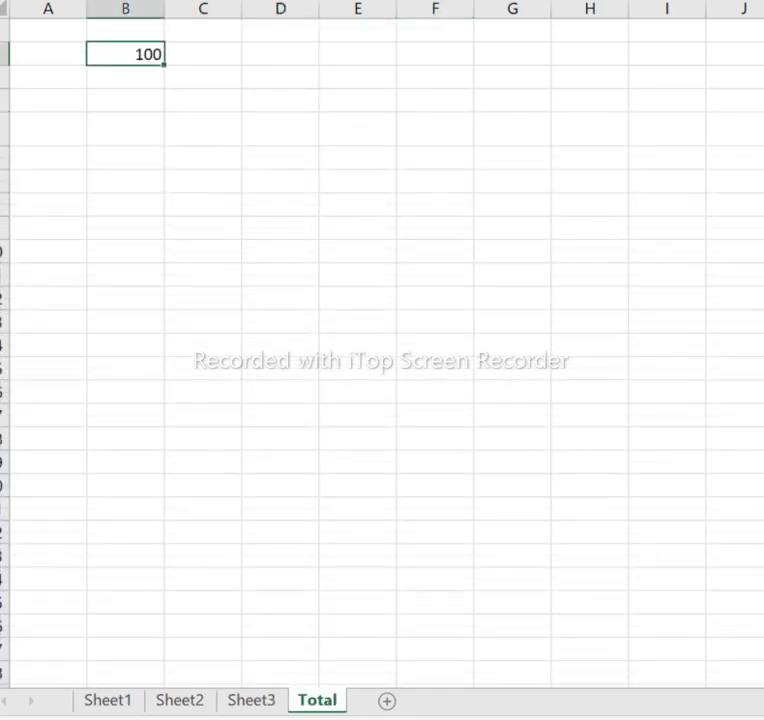
key(shift+Right)
key(shift+Down)
key(ctrl+shift+period)
key(ctrl+shift+period)
key(ctrl+shift+period)
key(ctrl+shift+period)
key(ctrl+shift+period)
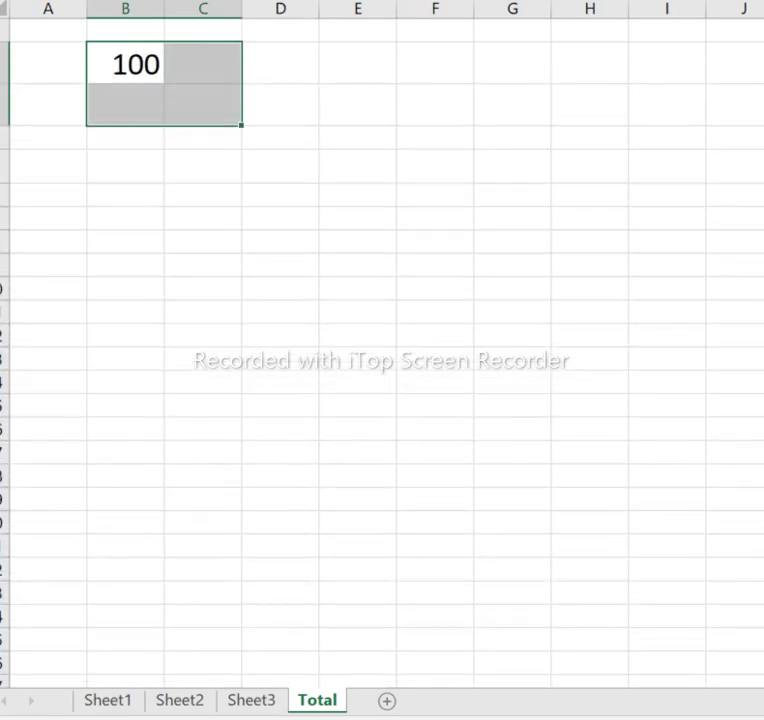
key(ctrl+b)
Step: Enlarge the font of the empty cell B5 on the Total sheet by three increments
click(125, 166)
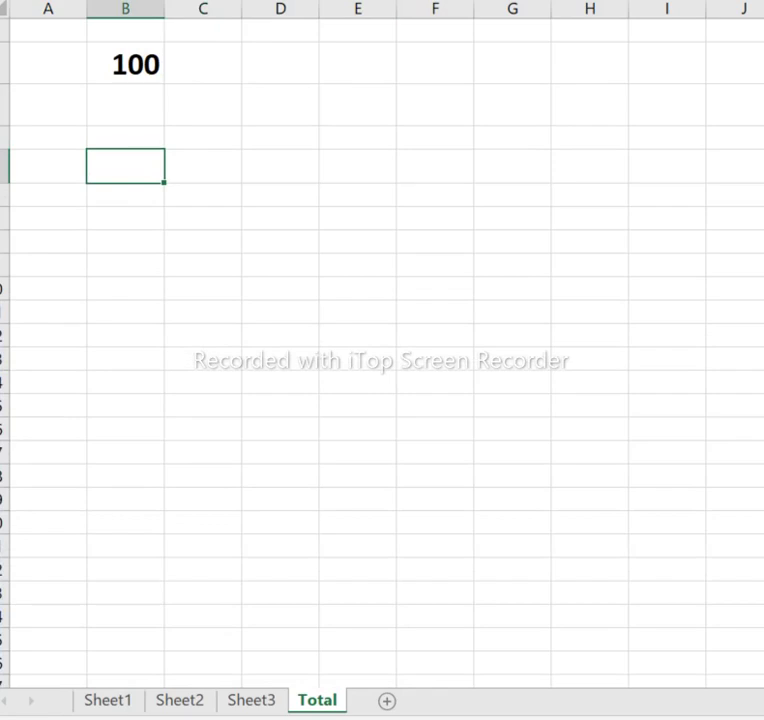
key(ctrl+shift+period)
key(ctrl+shift+period)
key(ctrl+shift+period)
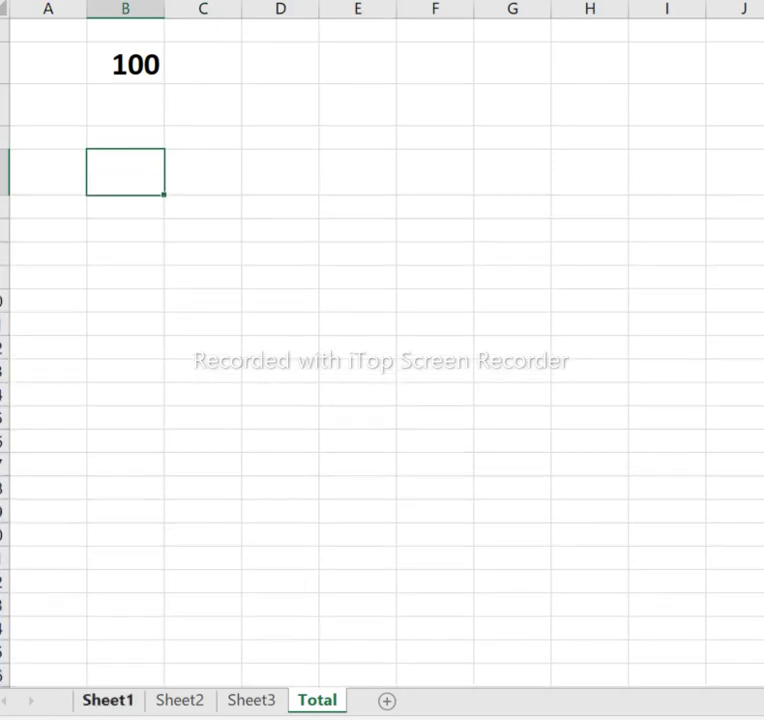
Step: Check the enlarged values on Sheet1, Sheet2 and Sheet3, and return to the Total sheet
click(107, 700)
click(179, 700)
key(ctrl+Page_Down)
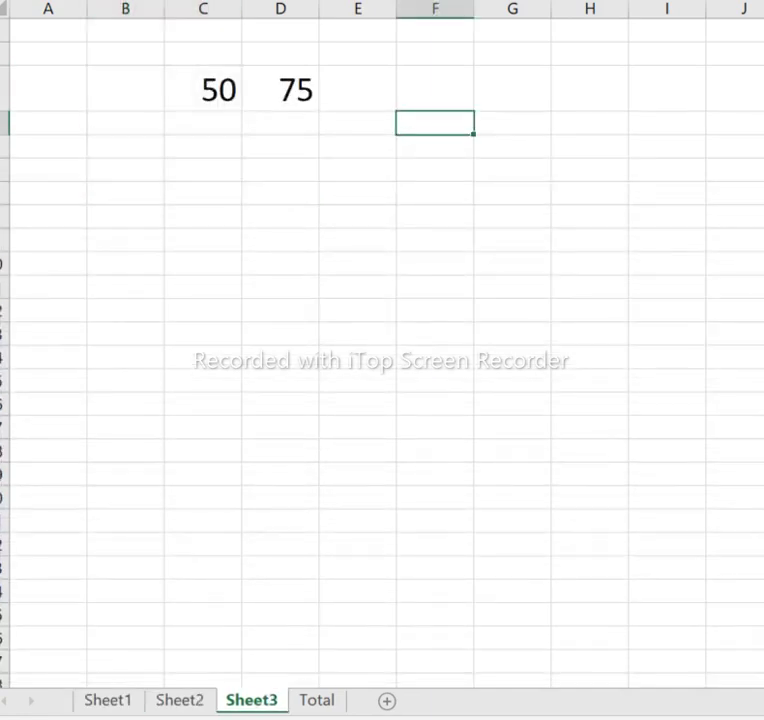
key(ctrl+Page_Down)
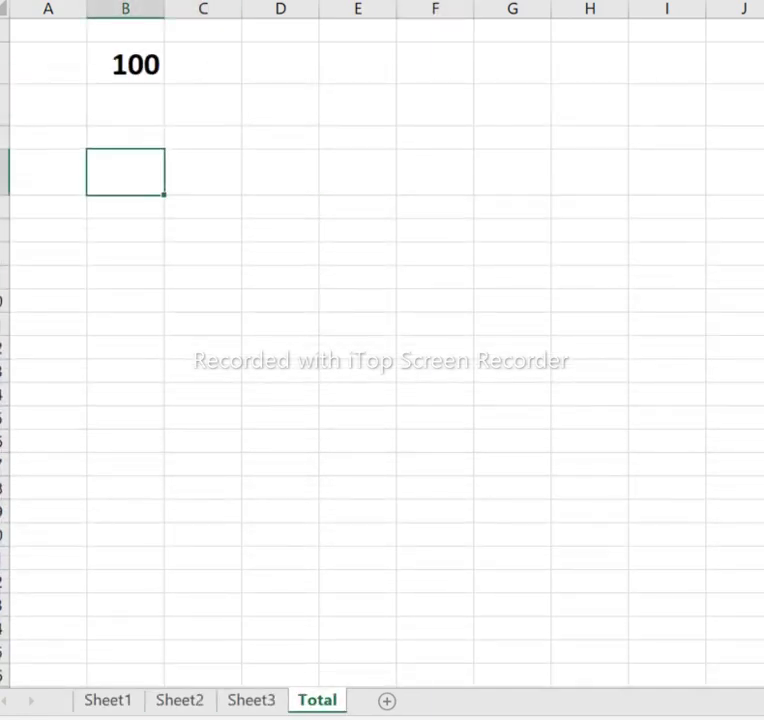
text(=)
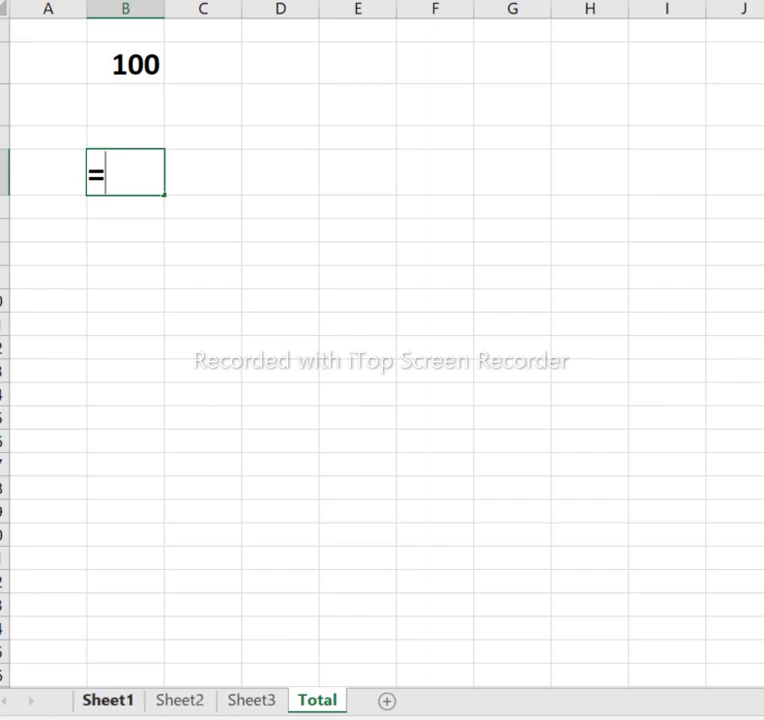
click(107, 700)
click(251, 700)
click(179, 700)
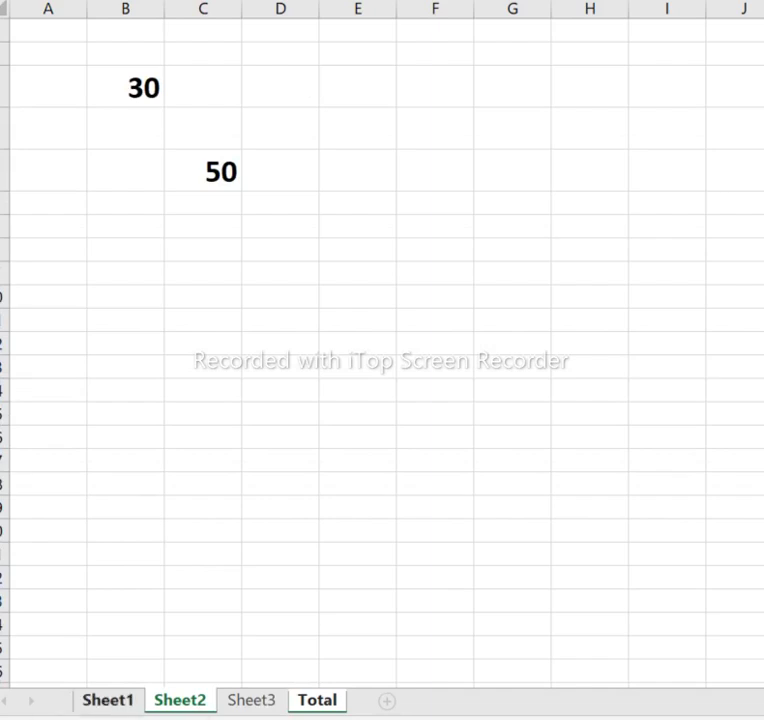
click(107, 700)
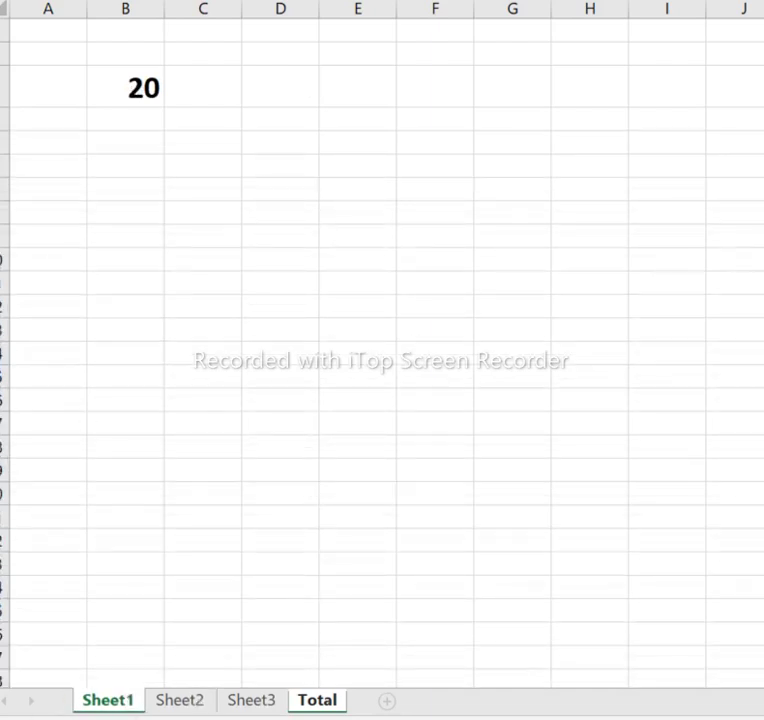
click(317, 700)
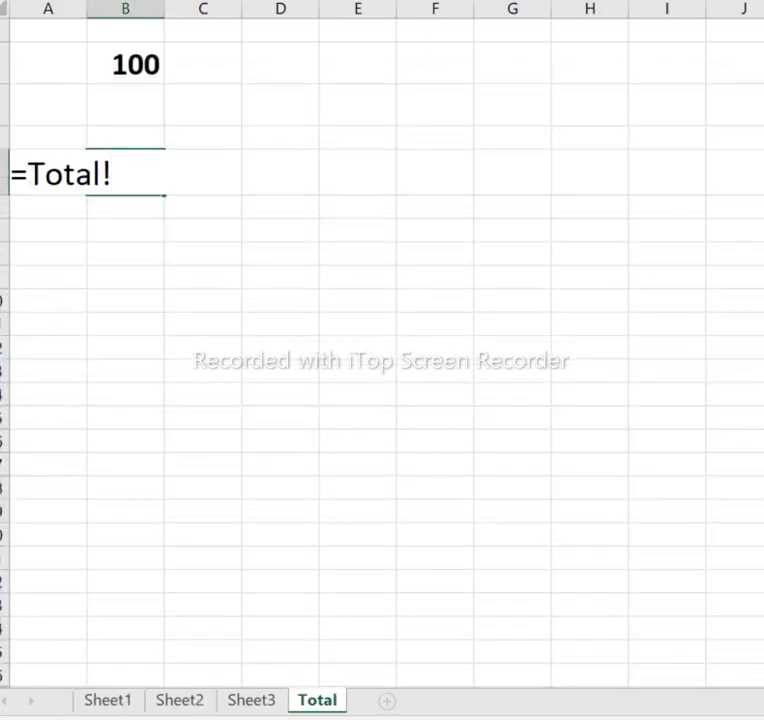
key(BackSpace)
key(BackSpace)
key(BackSpace)
key(BackSpace)
key(BackSpace)
key(BackSpace)
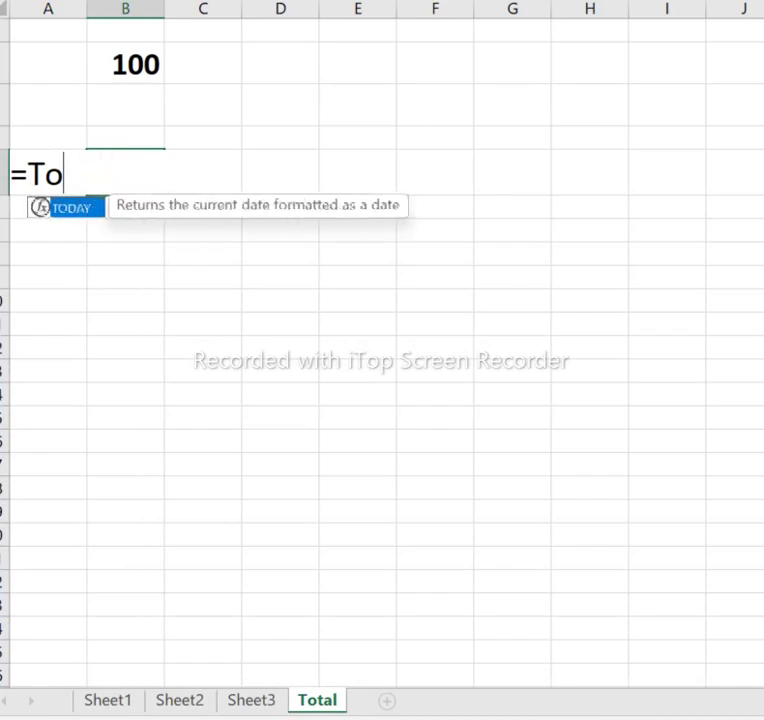
key(Escape)
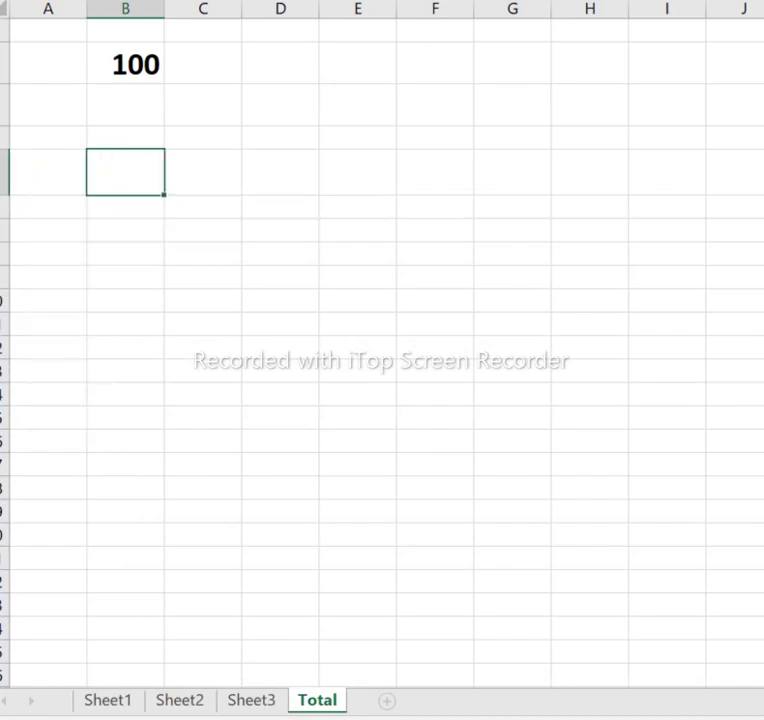
text(=)
key(Escape)
click(108, 701)
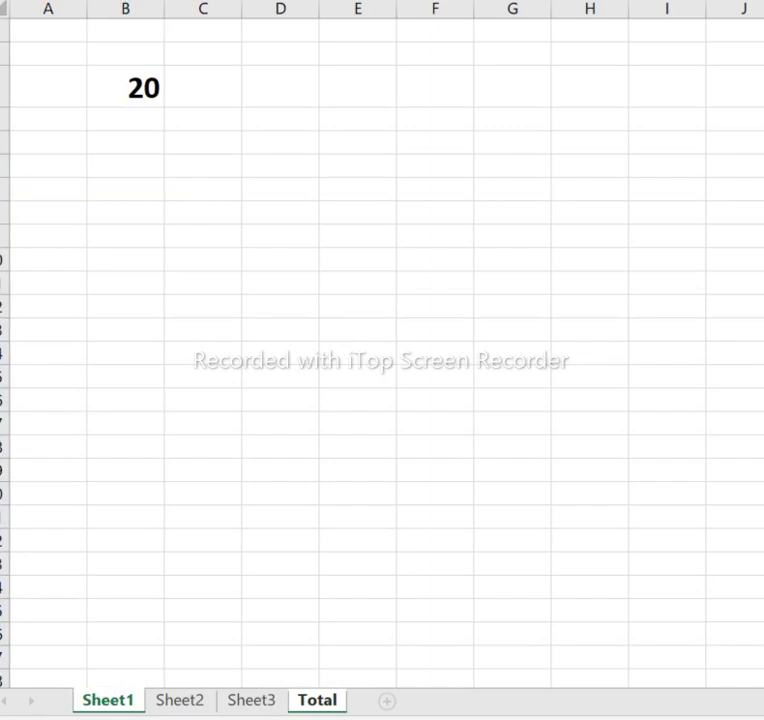
key(Return)
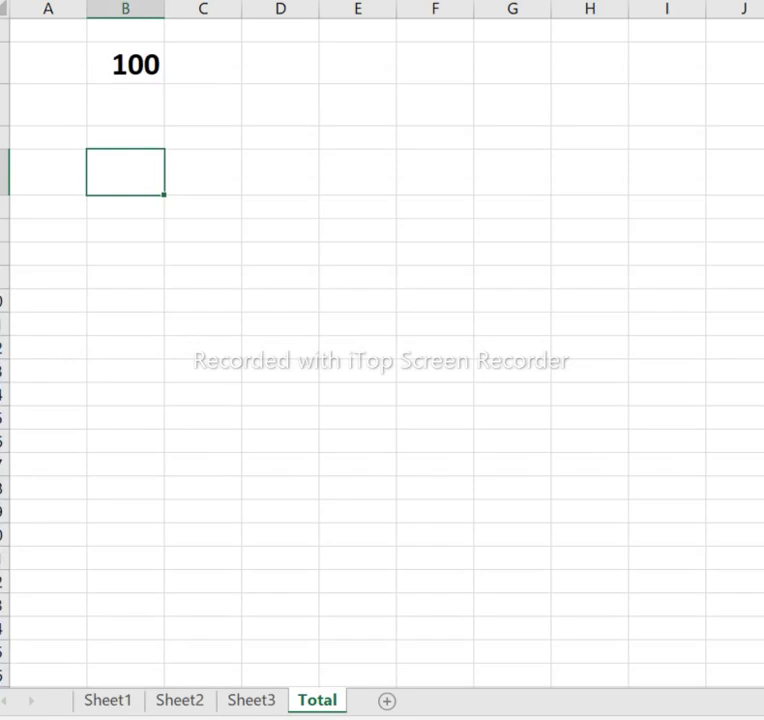
key(ctrl+Page_Up)
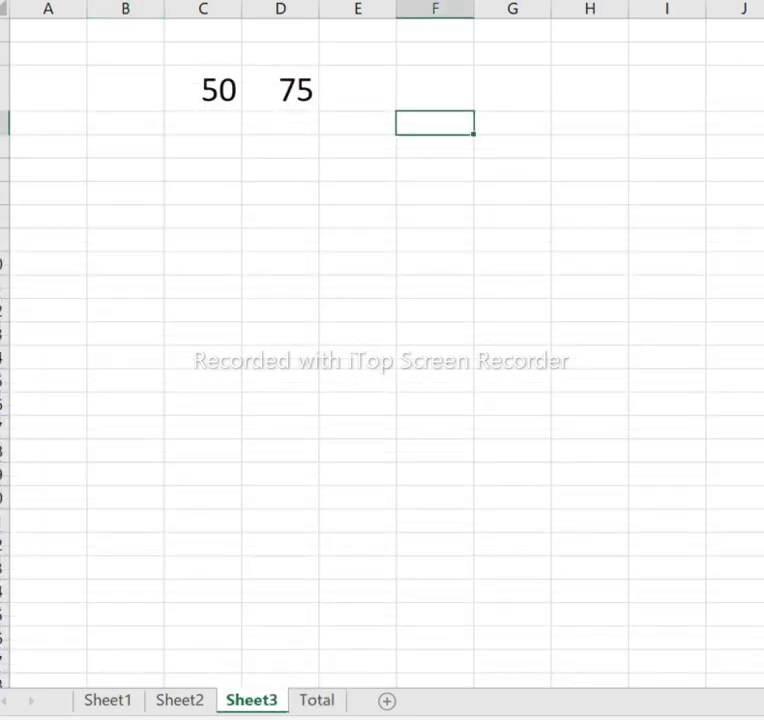
key(ctrl+Page_Down)
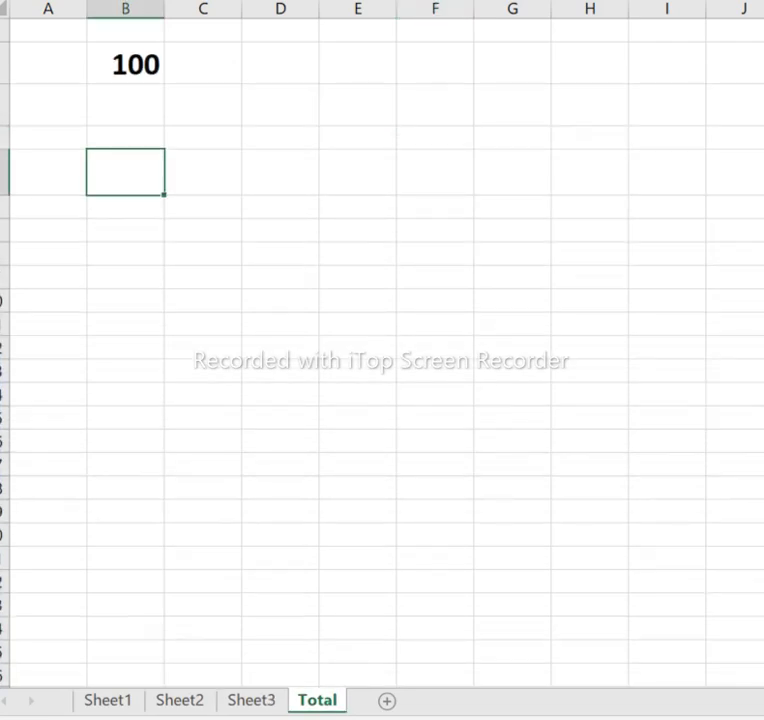
key(ctrl+Page_Up)
key(ctrl+Page_Up)
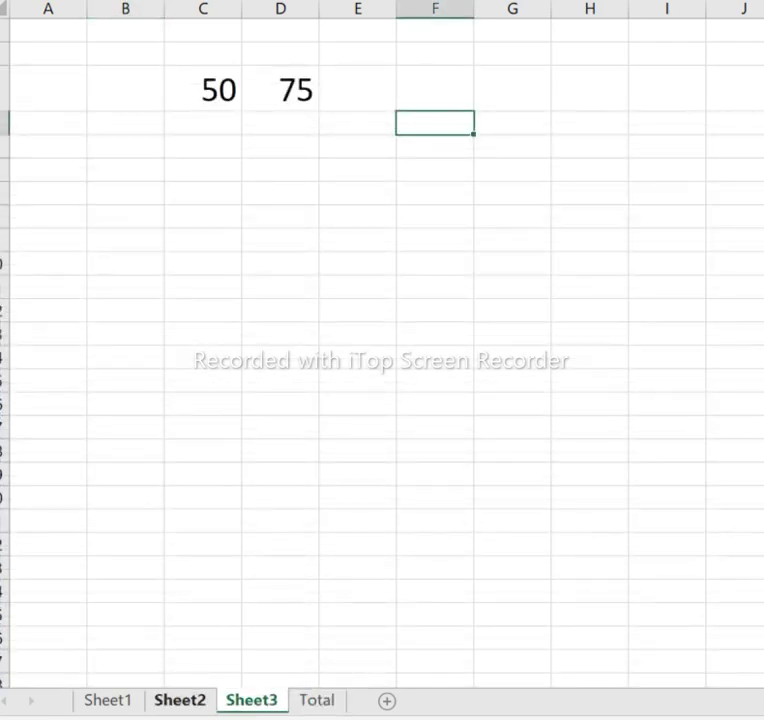
key(ctrl+Page_Down)
key(ctrl+Page_Down)
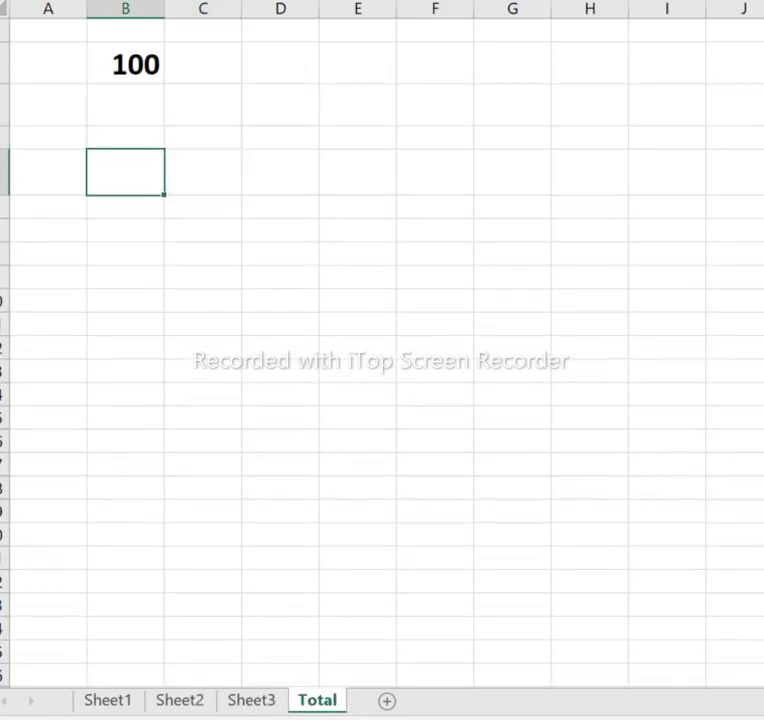
Step: Start a formula in cell B5 of the Total sheet with a reference to cell B3 on Sheet1
key(F2)
text(=)
key(ctrl+Page_Up)
key(ctrl+Page_Up)
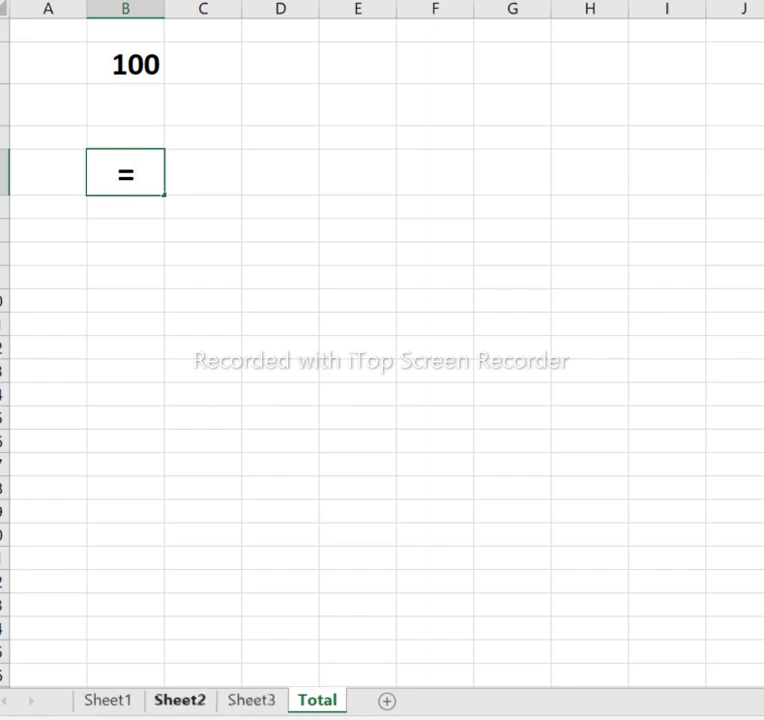
key(ctrl+Page_Up)
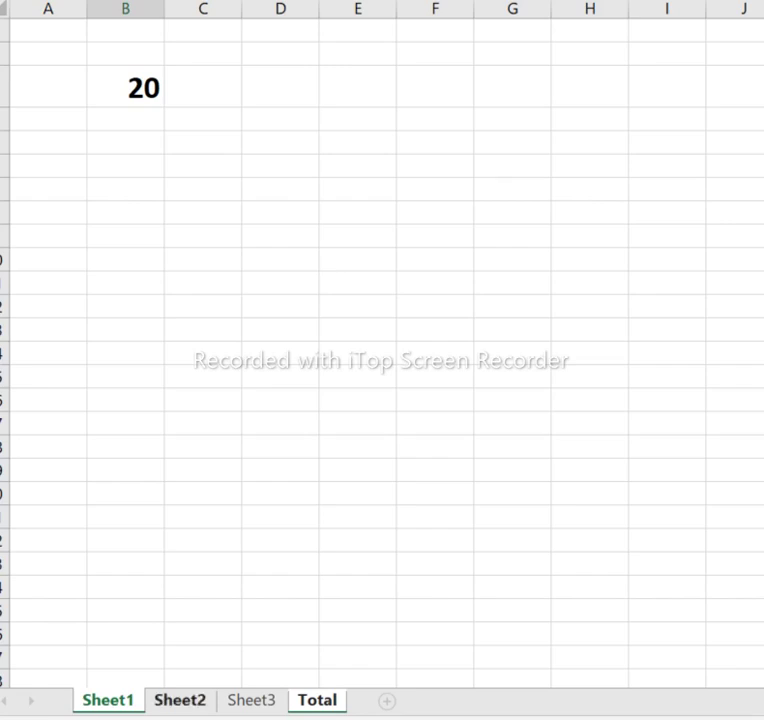
Step: Add cells B3 and C5 of Sheet2 to the sum being built for the Total sheet
click(180, 700)
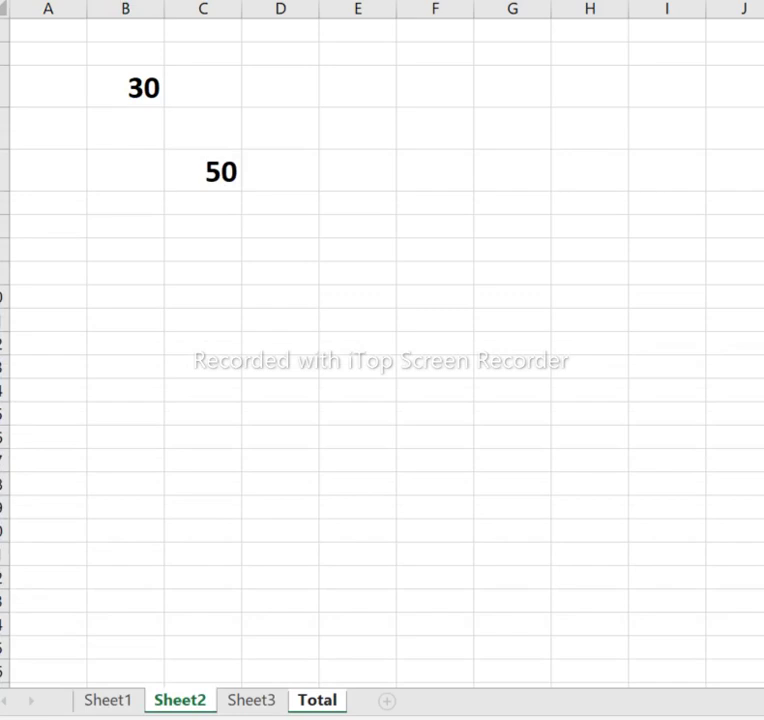
key(ctrl+c)
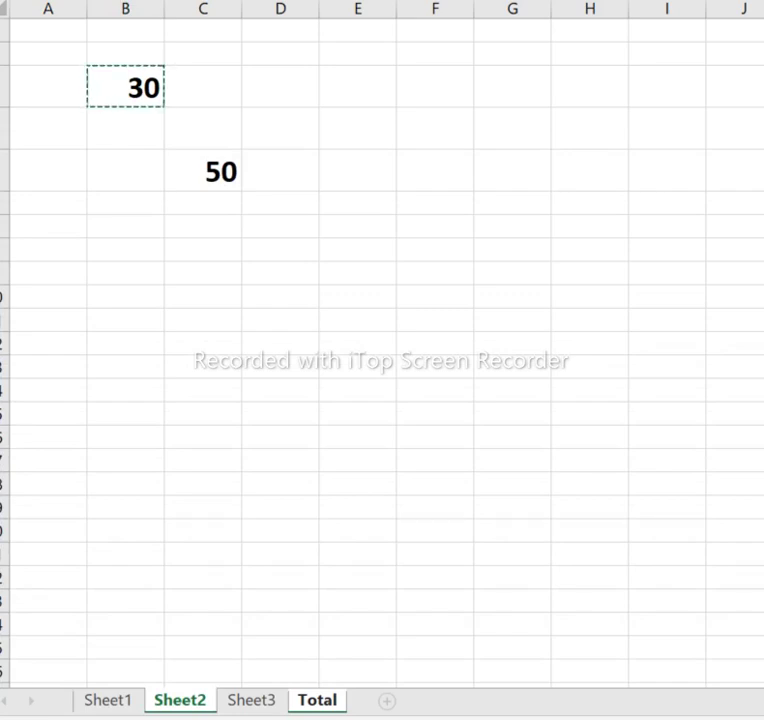
key(Escape)
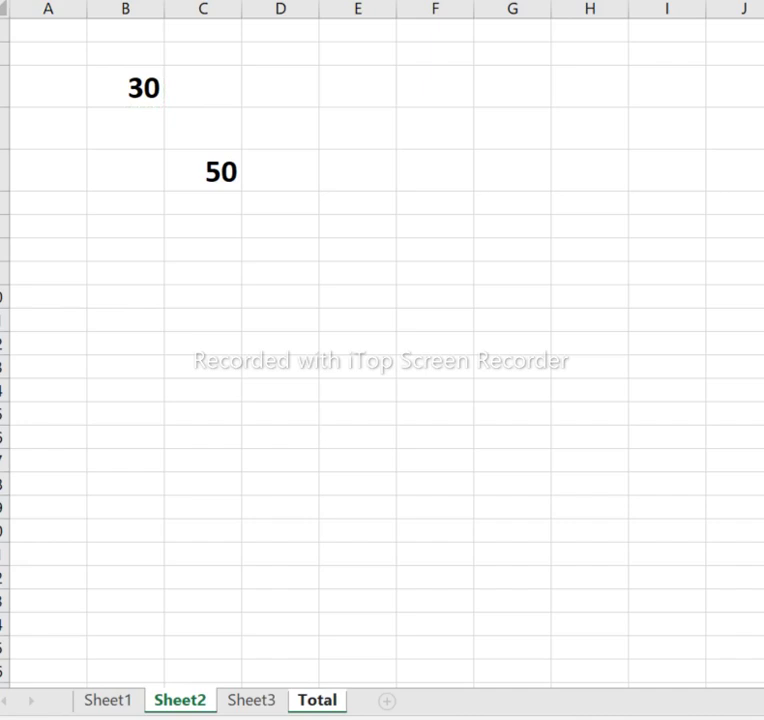
key(ctrl+c)
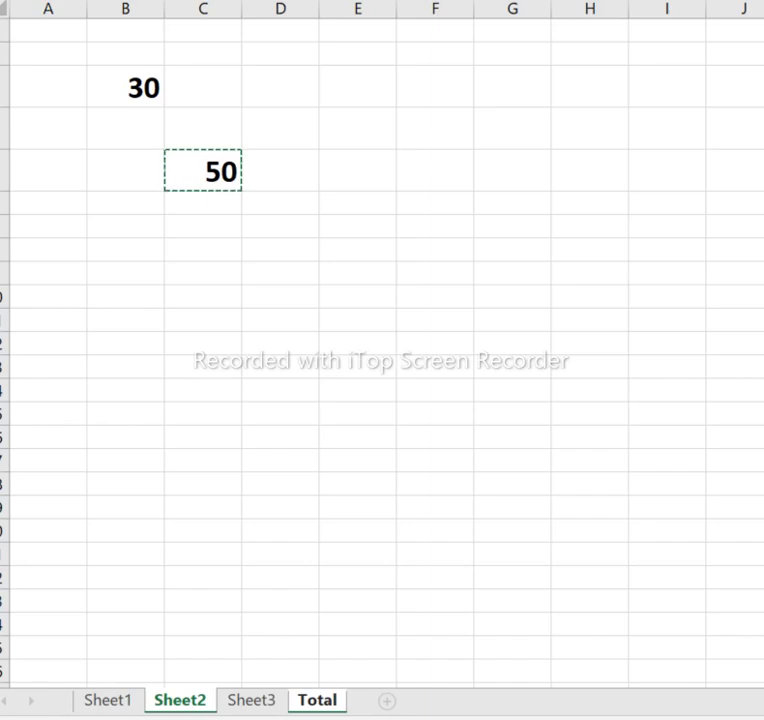
key(Escape)
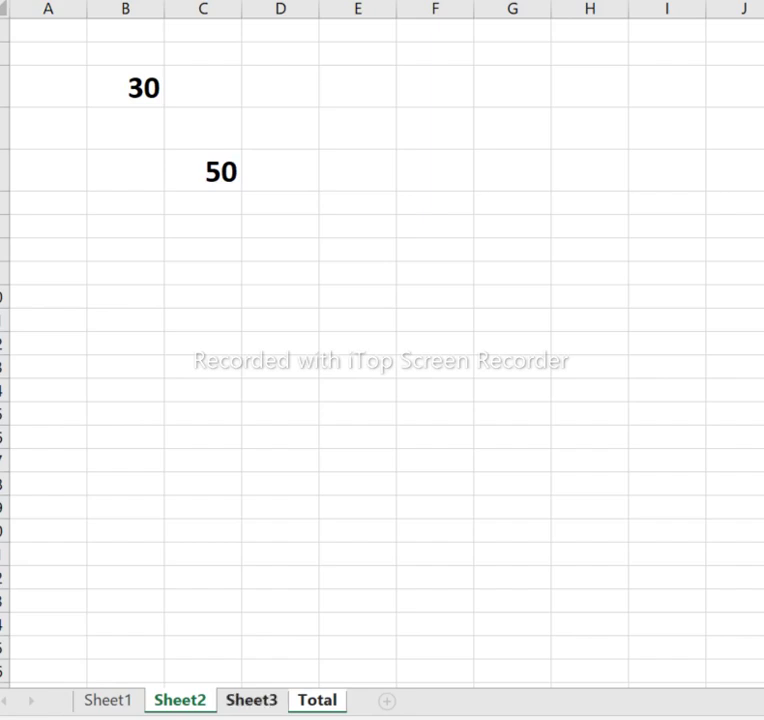
Step: Add cells C3 and D3 of Sheet3 to the sum and complete the formula
key(ctrl+Page_Down)
key(ctrl+c)
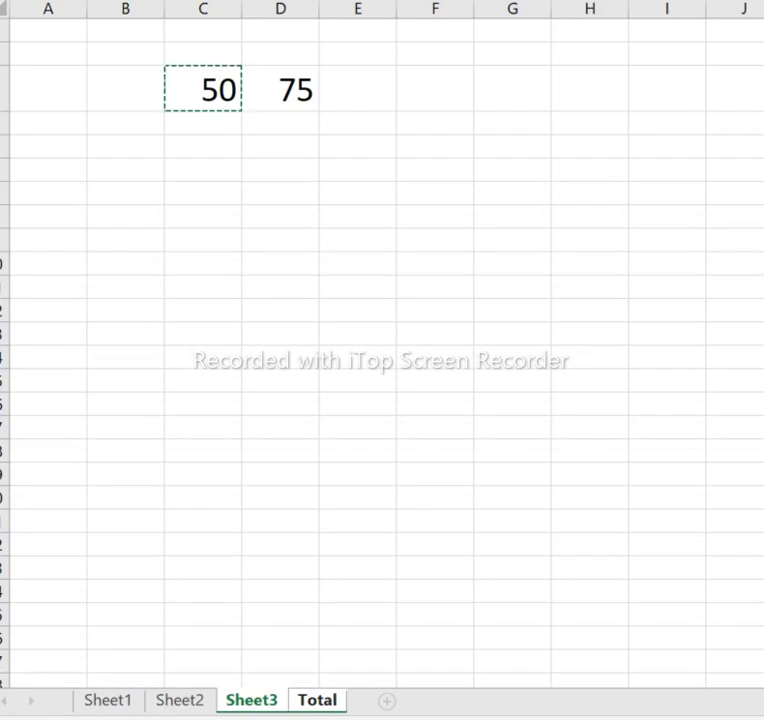
key(Escape)
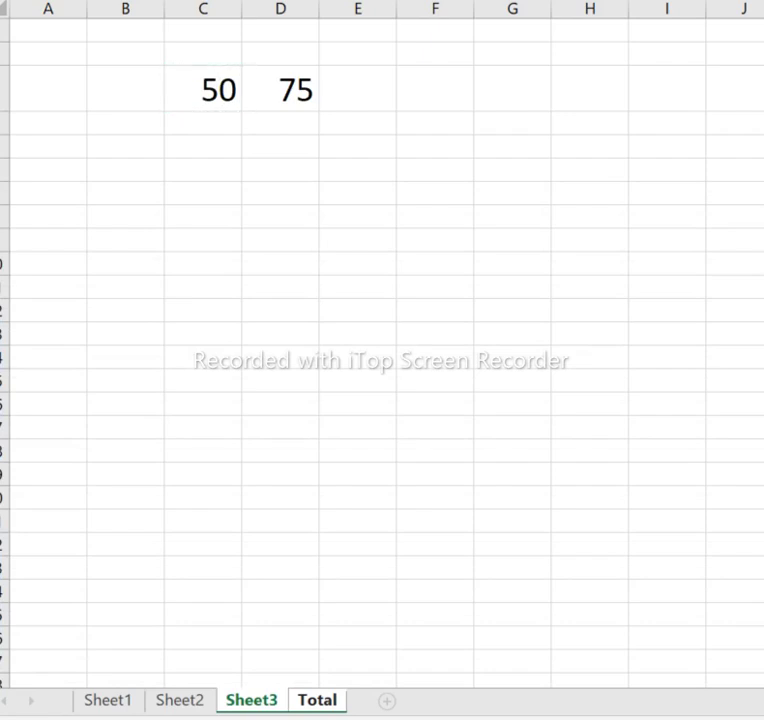
key(ctrl+c)
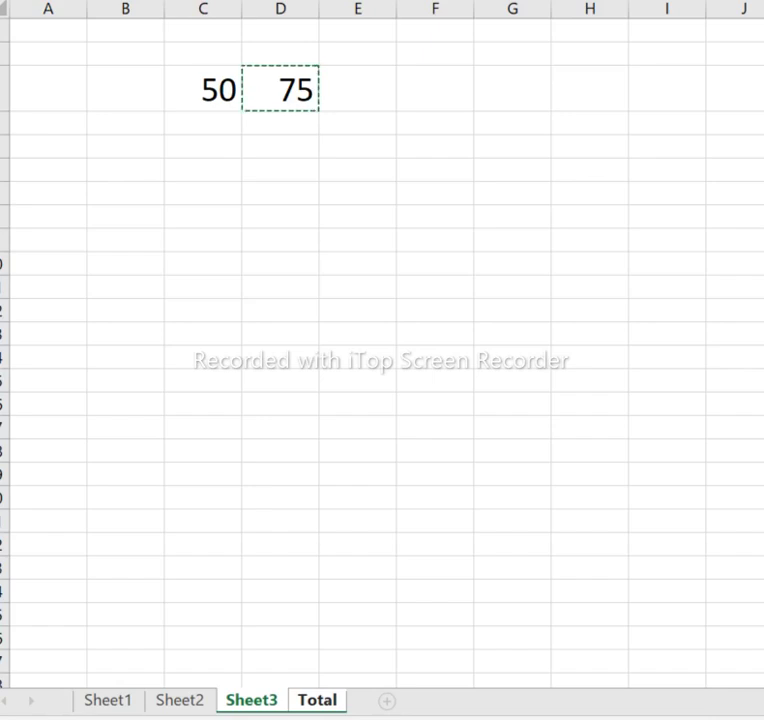
key(Return)
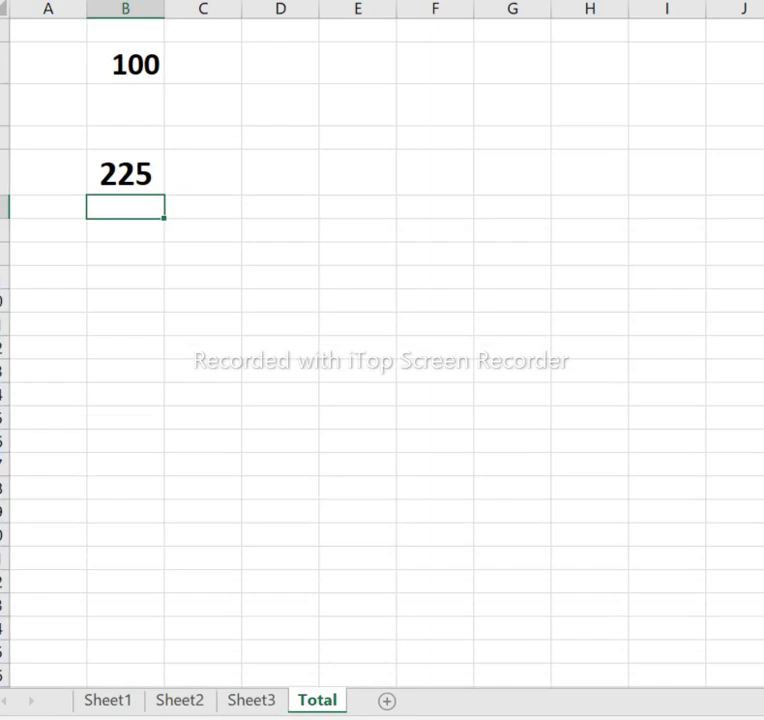
Step: Extend the formula in B5 of the Total sheet by adding that sheet's own cell B2
click(126, 173)
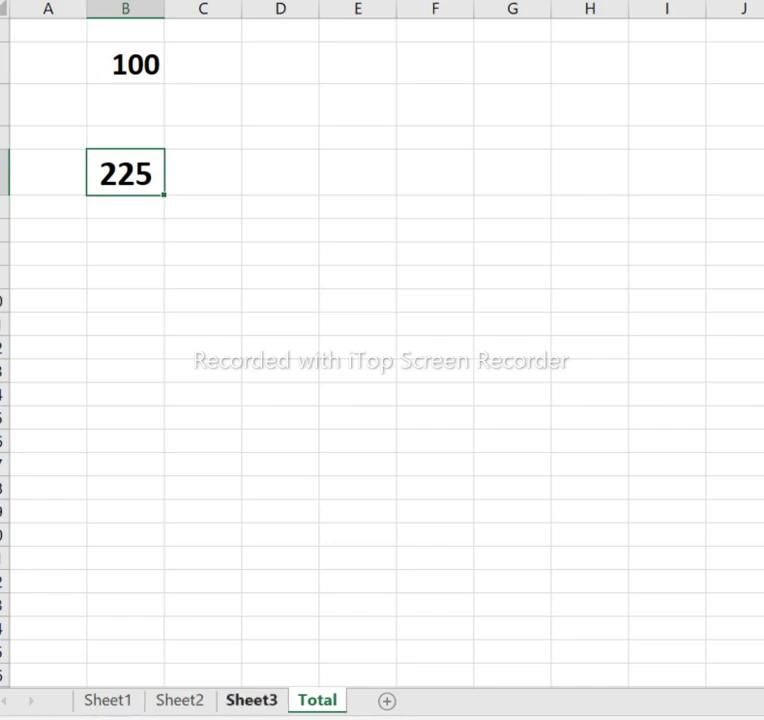
key(F2)
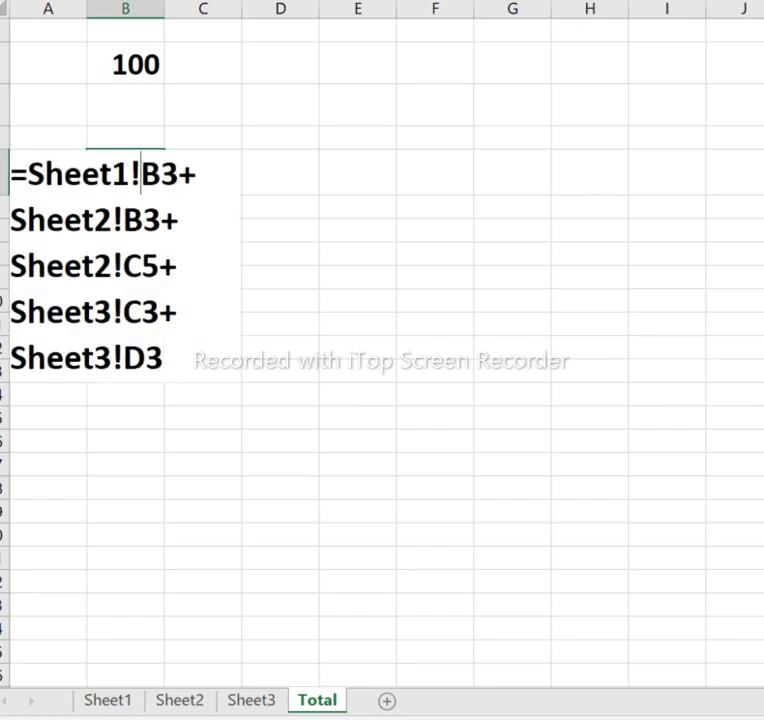
text(+)
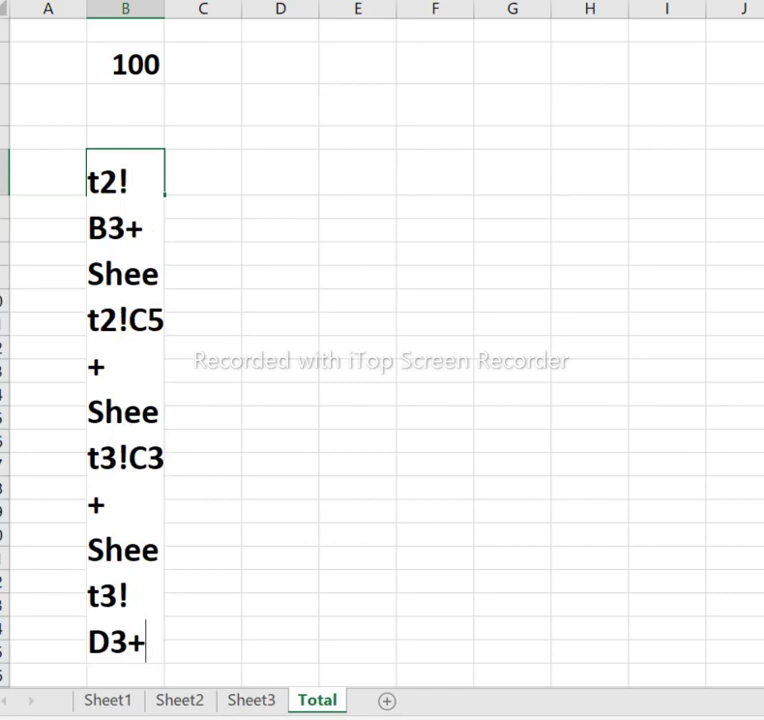
click(125, 64)
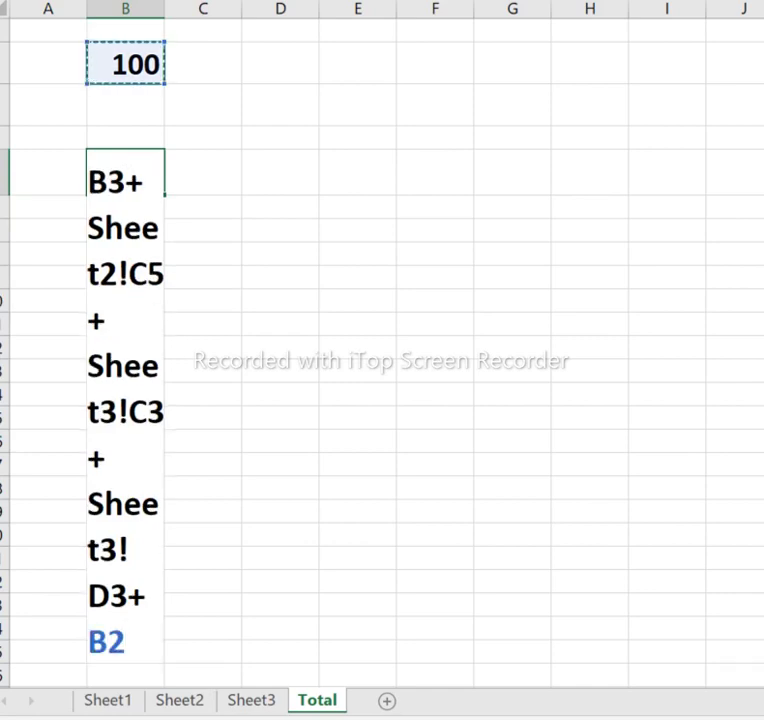
key(Return)
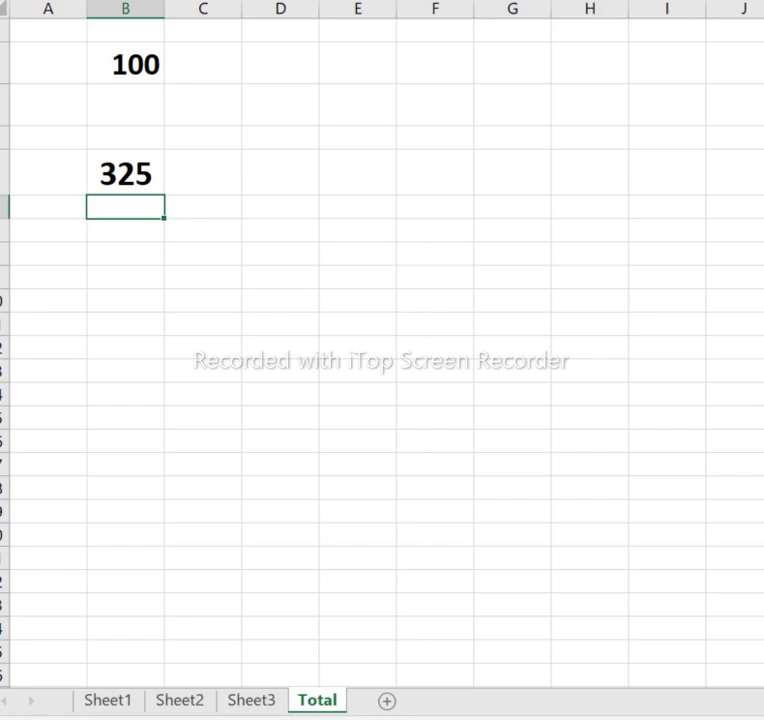
Step: Enter 5 in B8 on Sheet1, 6 in B9 on Sheet2 and 3 in D8 on Sheet3
click(107, 700)
click(125, 212)
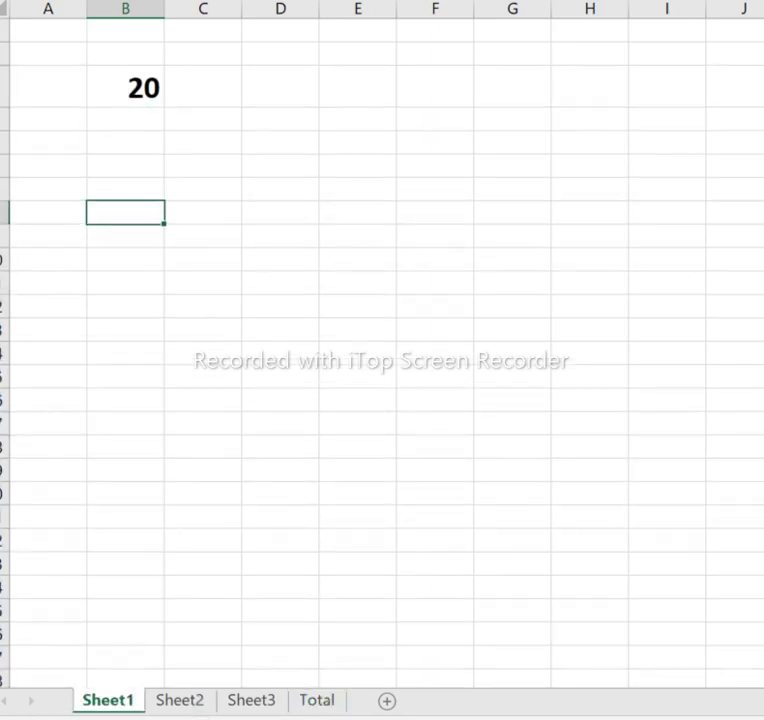
text(5)
click(180, 700)
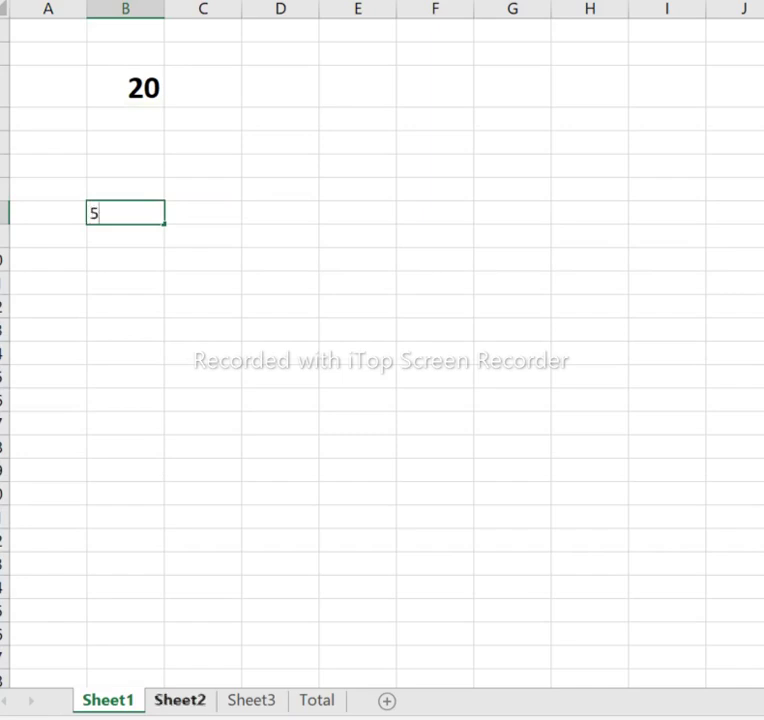
click(203, 297)
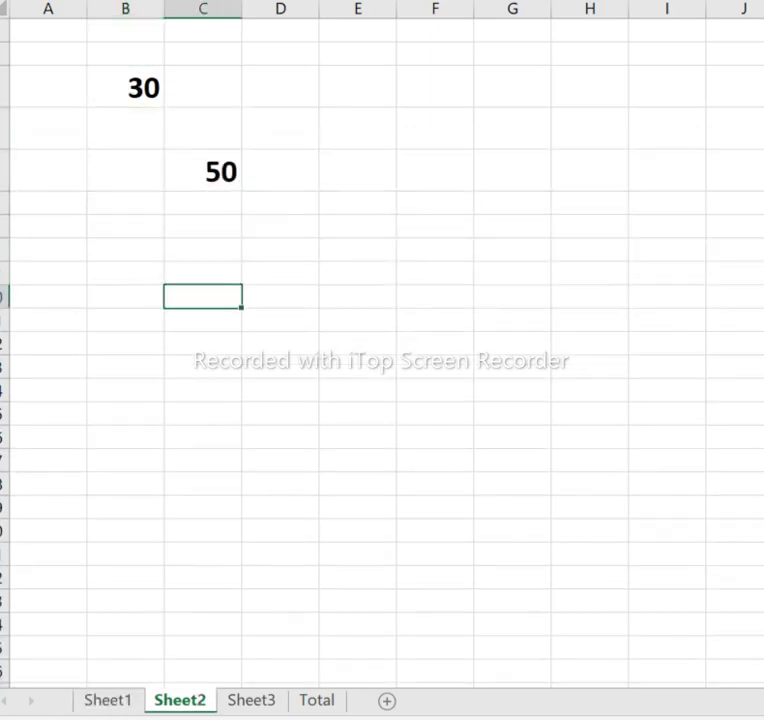
click(125, 273)
text(6)
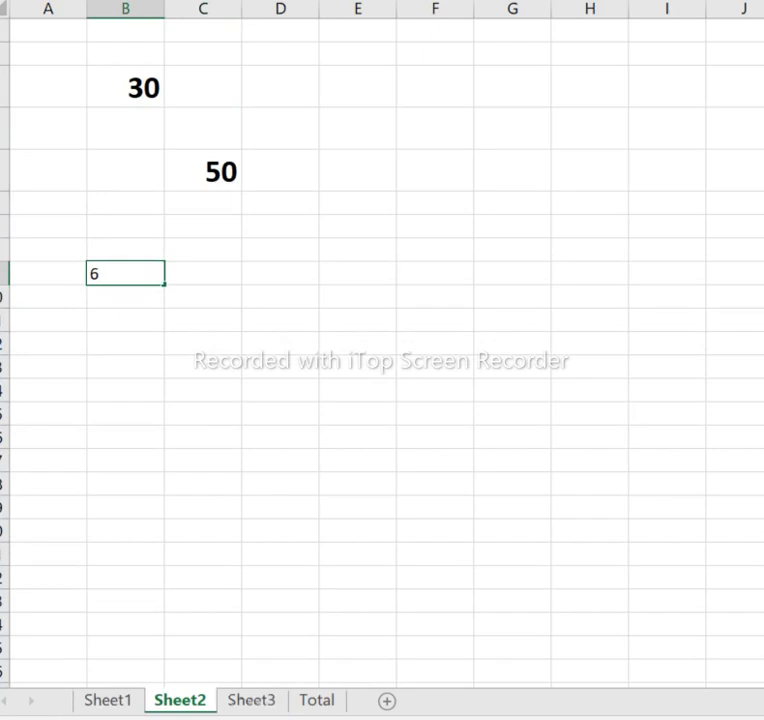
click(251, 700)
click(280, 217)
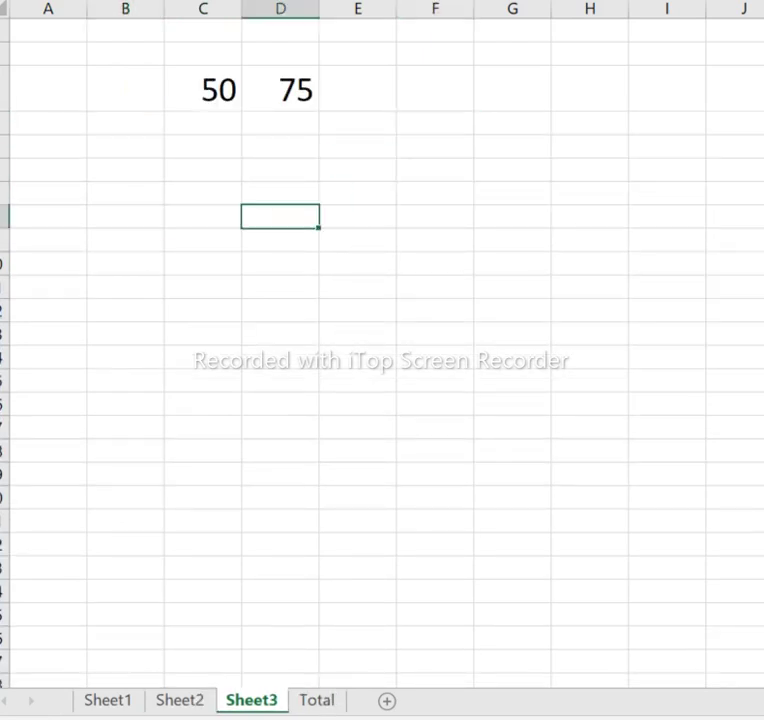
text(3)
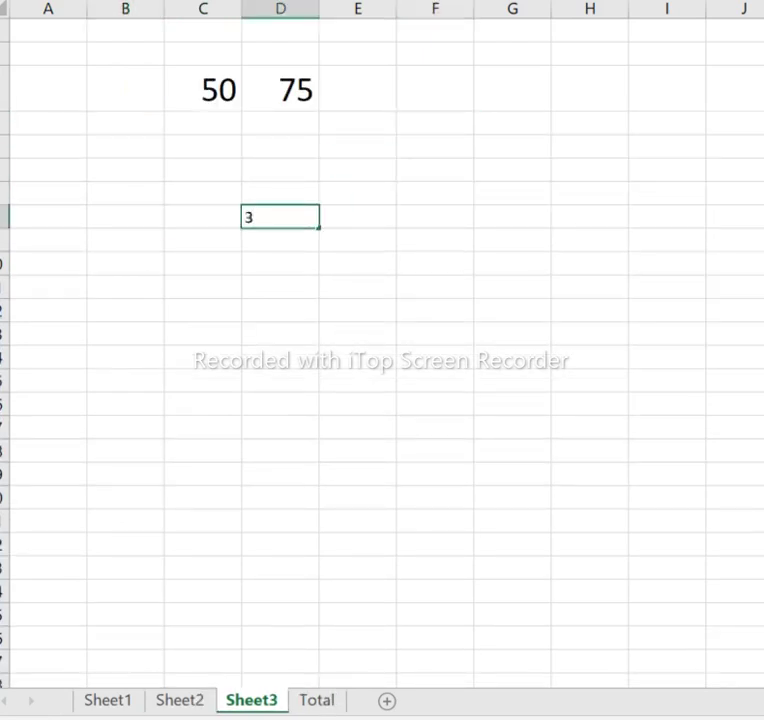
click(435, 240)
Step: Enlarge the font of cell D8 on Sheet3 by five increments
click(280, 217)
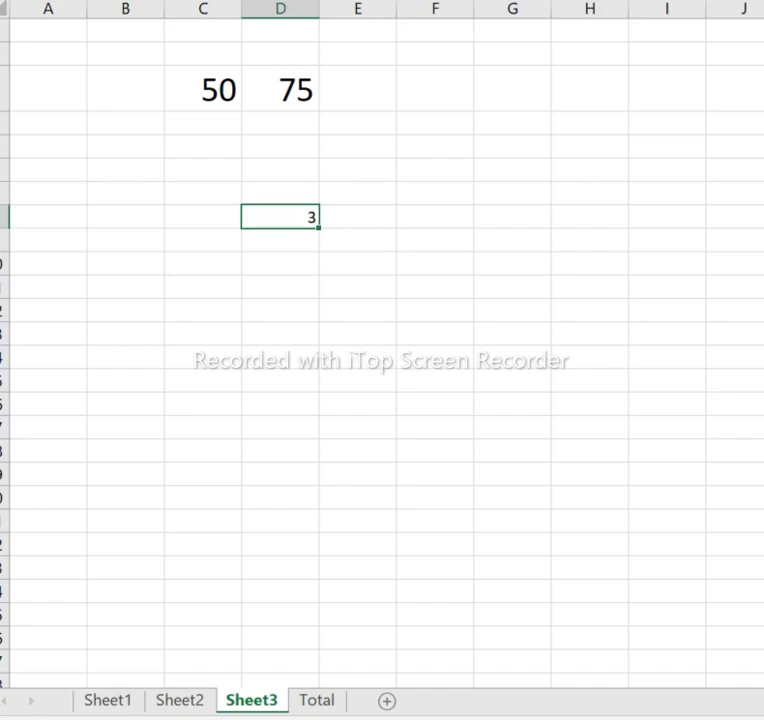
key(alt+h)
key(f)
key(g)
key(alt+h)
key(f)
key(g)
key(alt+h)
key(f)
key(g)
key(alt+h)
key(f)
key(g)
key(alt+h)
key(f)
key(g)
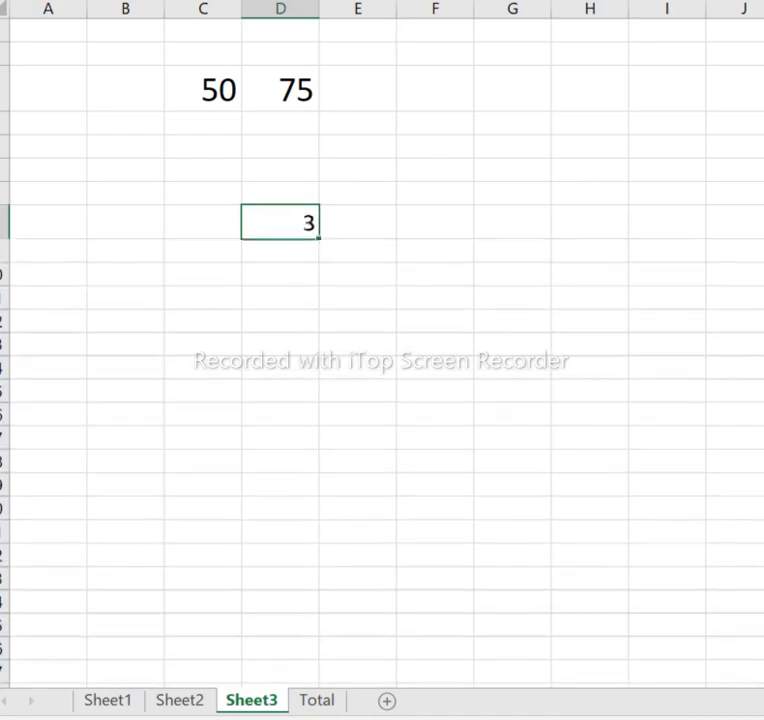
Step: Enlarge the font of cell B9 on Sheet2 by three increments and switch to Sheet1
key(ctrl+Page_Up)
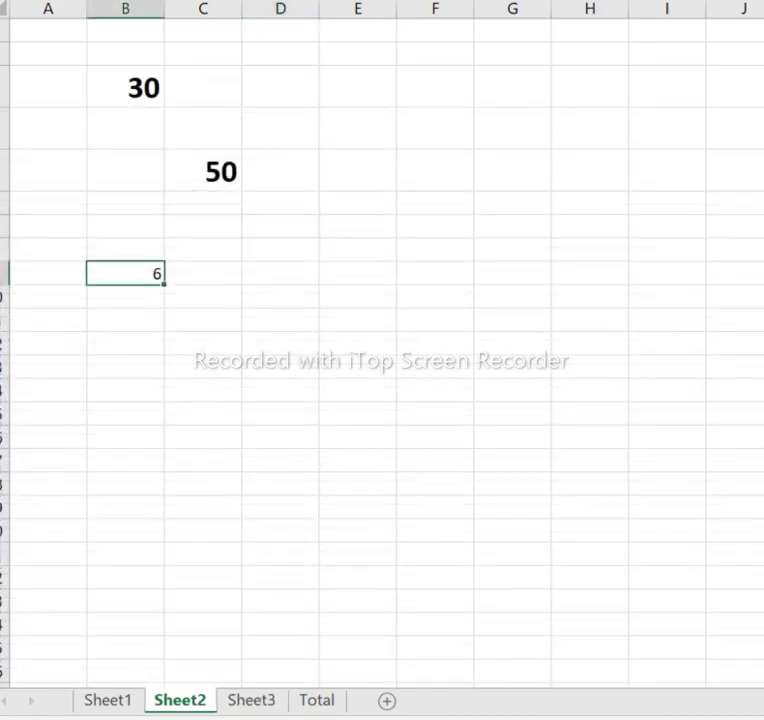
key(ctrl+shift+period)
key(ctrl+shift+period)
key(ctrl+shift+period)
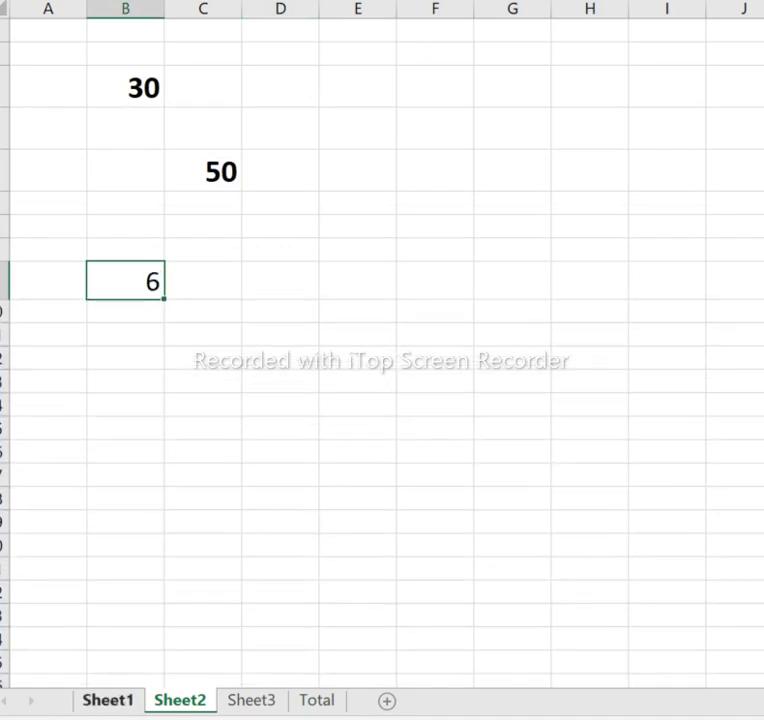
key(ctrl+Page_Up)
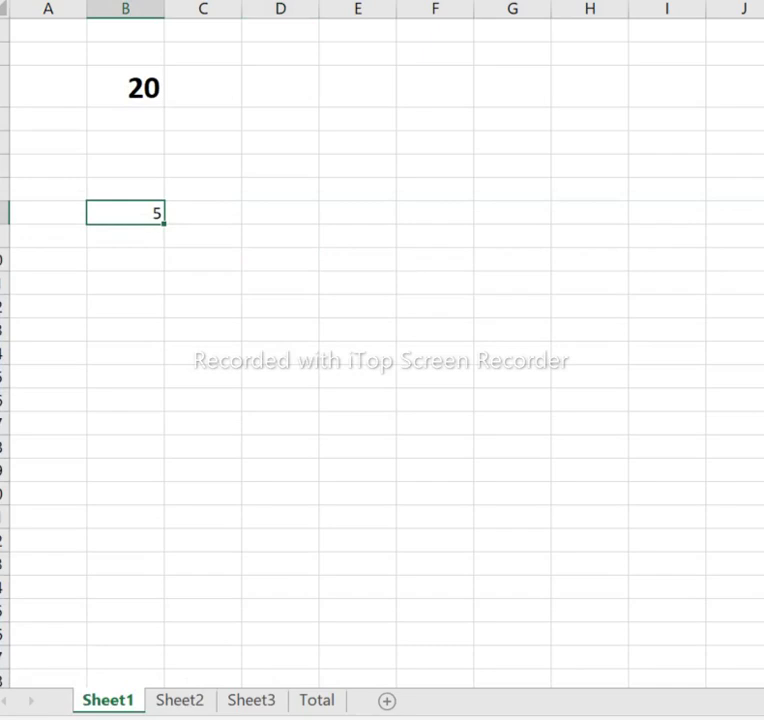
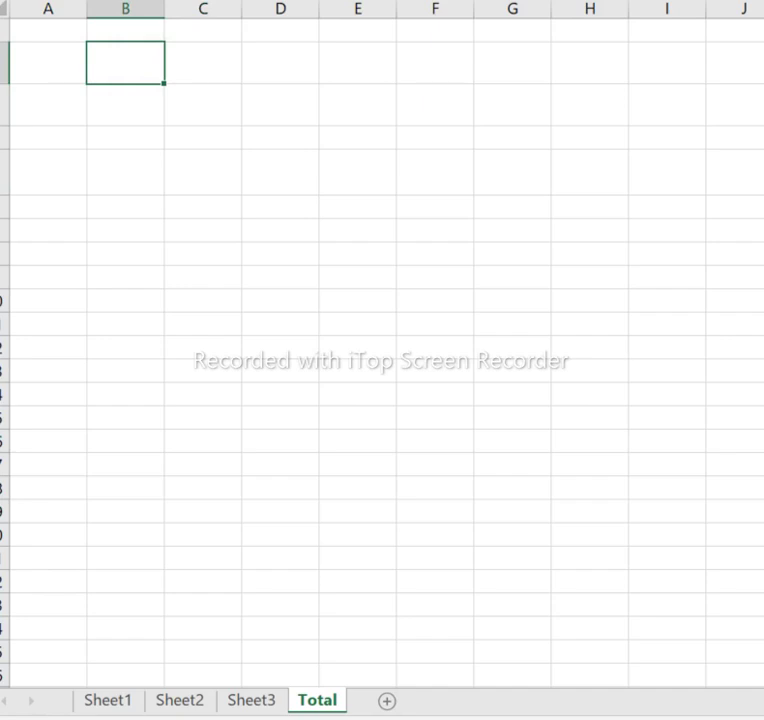
Step: Enter 2 in cell B2 of the Total sheet
text(1)
key(BackSpace)
text(2)
drag(203, 207, 203, 230)
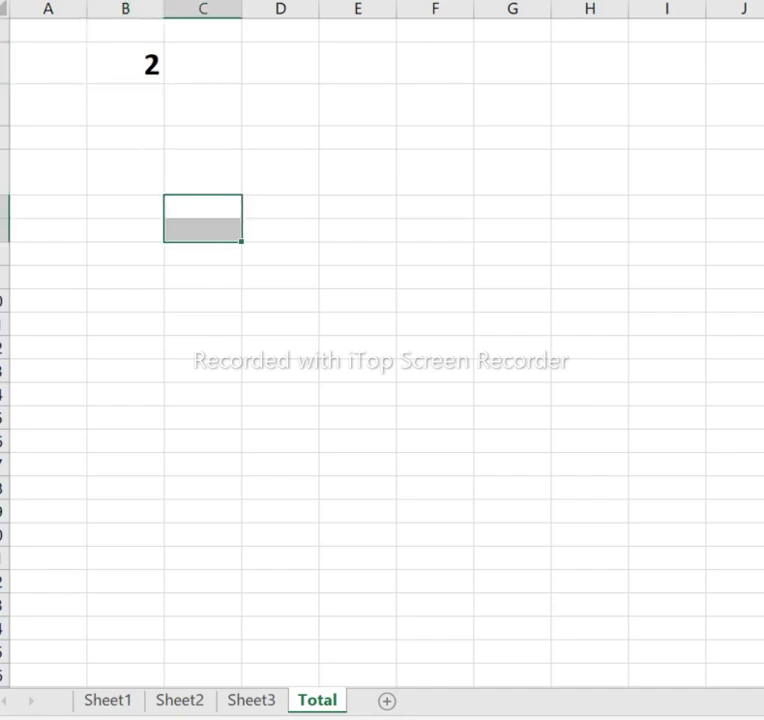
click(280, 323)
Step: Enter a formula in cell C5 of the Total sheet multiplying Sheet1 B8, Sheet2 B9 and Sheet3 D8
click(203, 172)
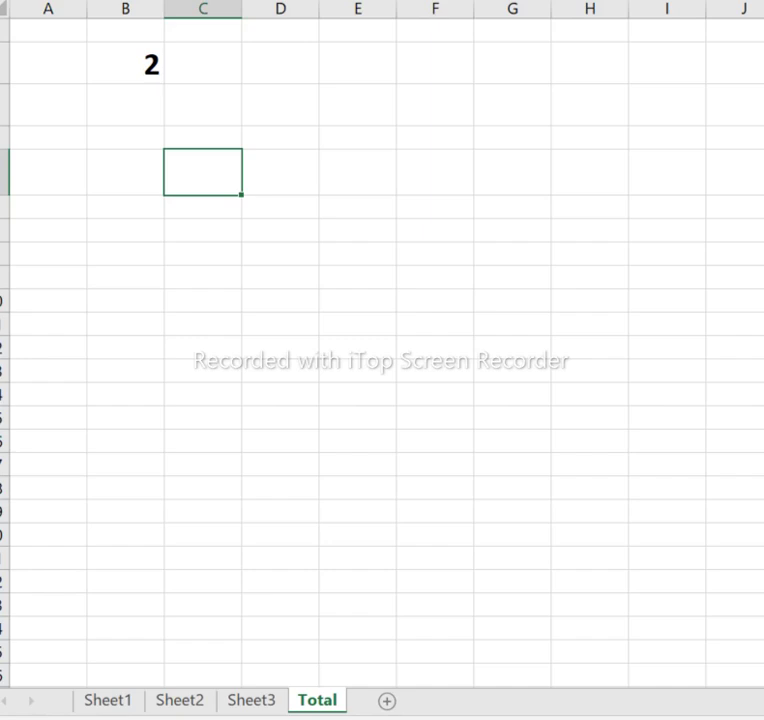
text(=)
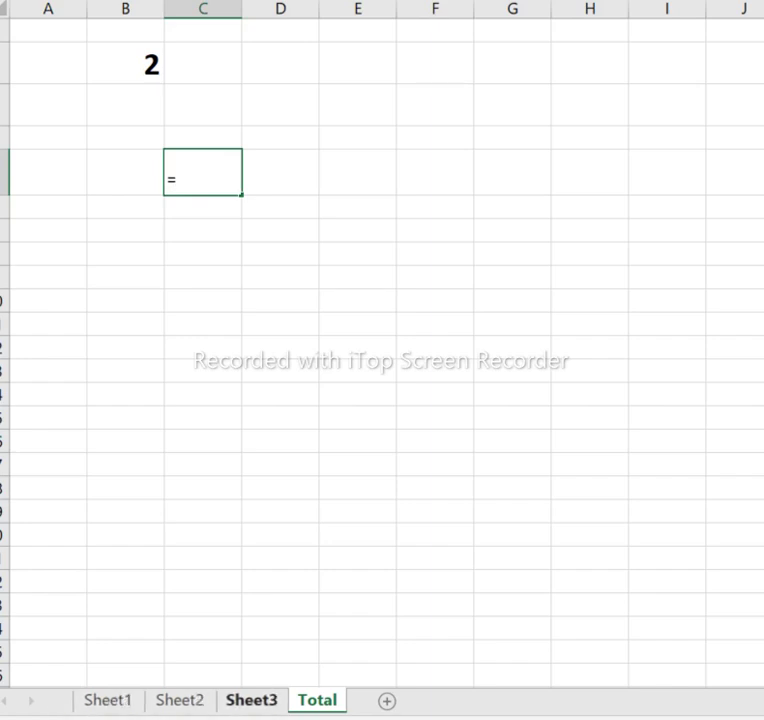
click(107, 700)
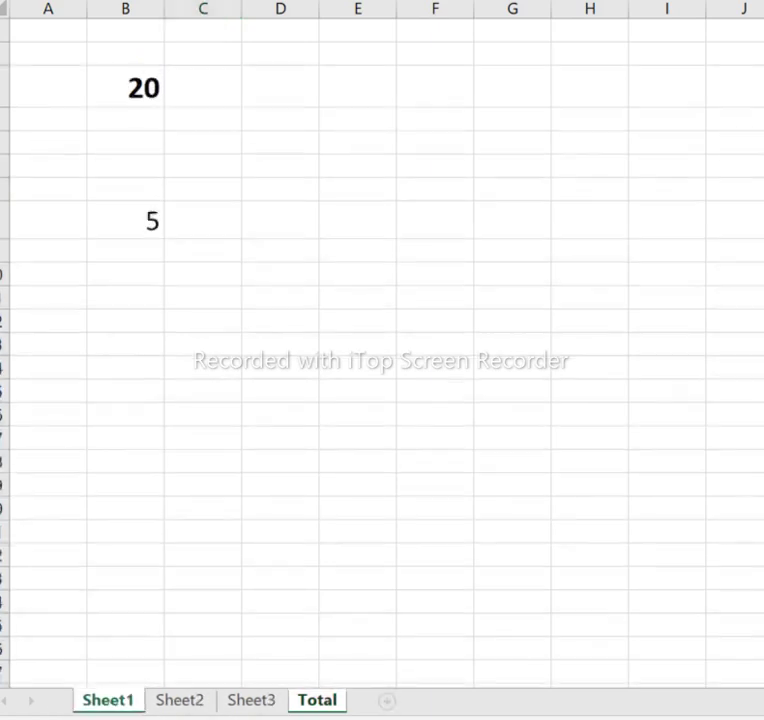
click(126, 220)
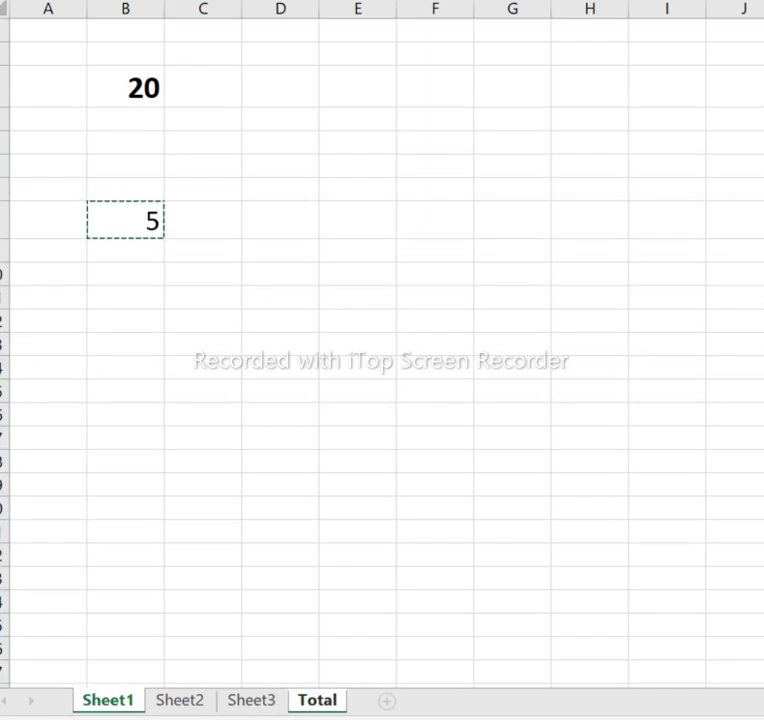
text(+)
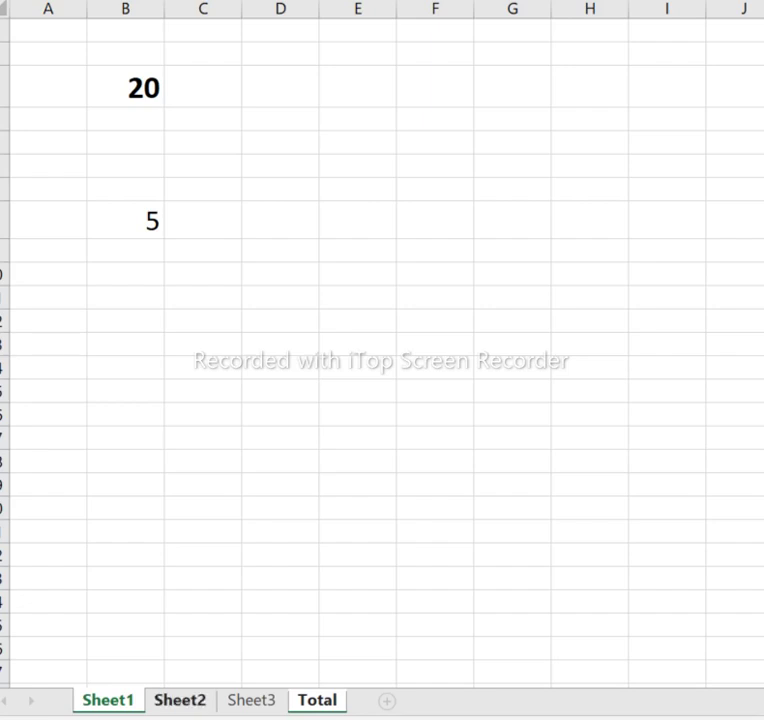
click(180, 700)
key(ctrl+c)
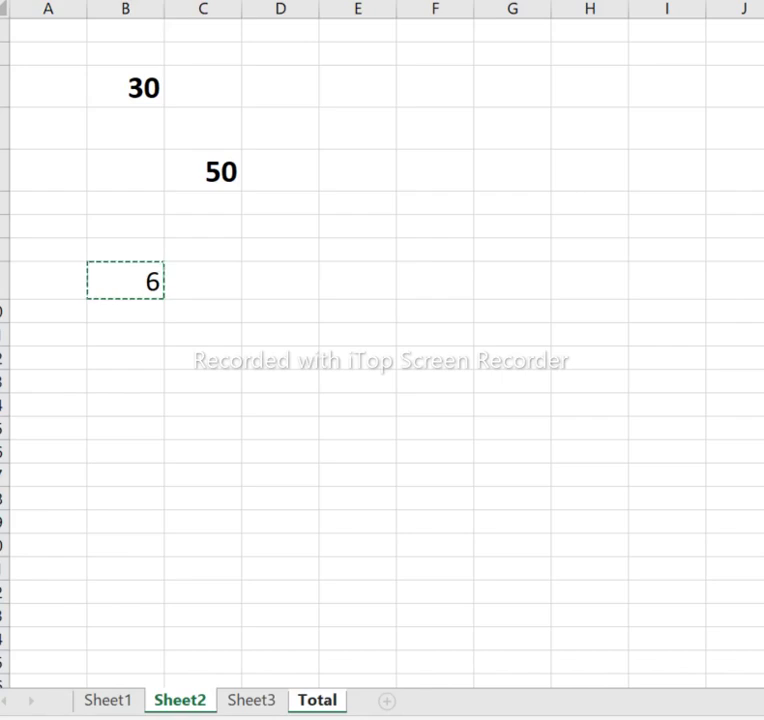
key(Escape)
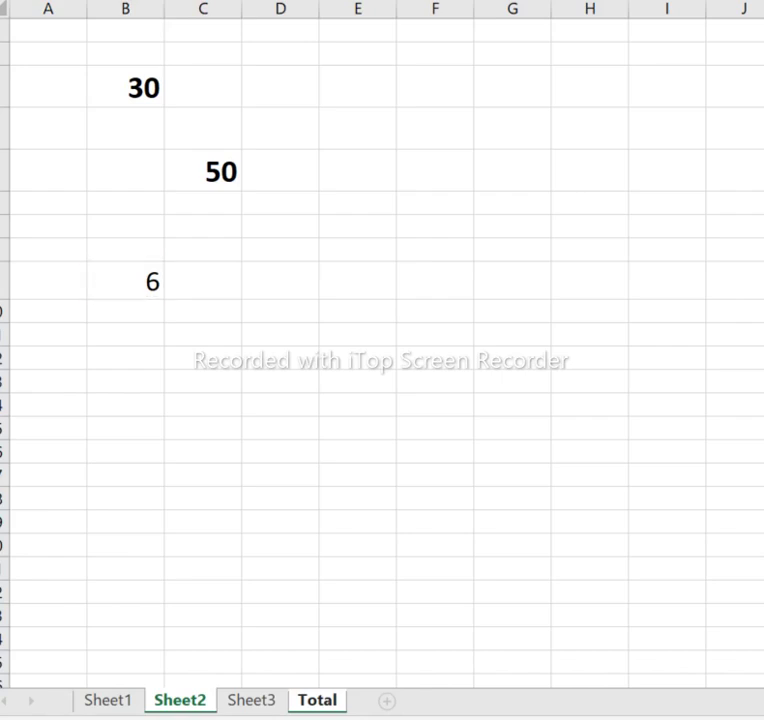
click(251, 700)
key(ctrl+c)
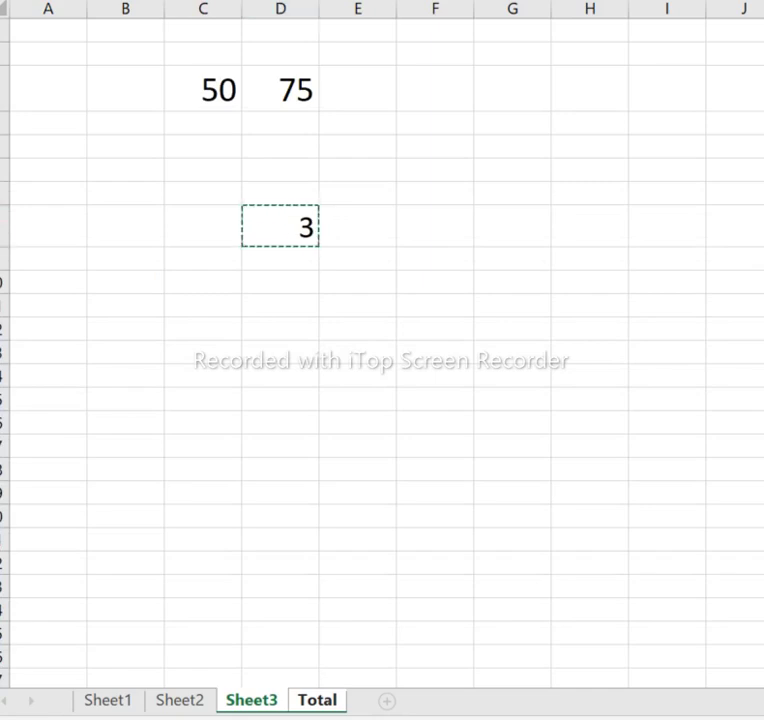
key(Escape)
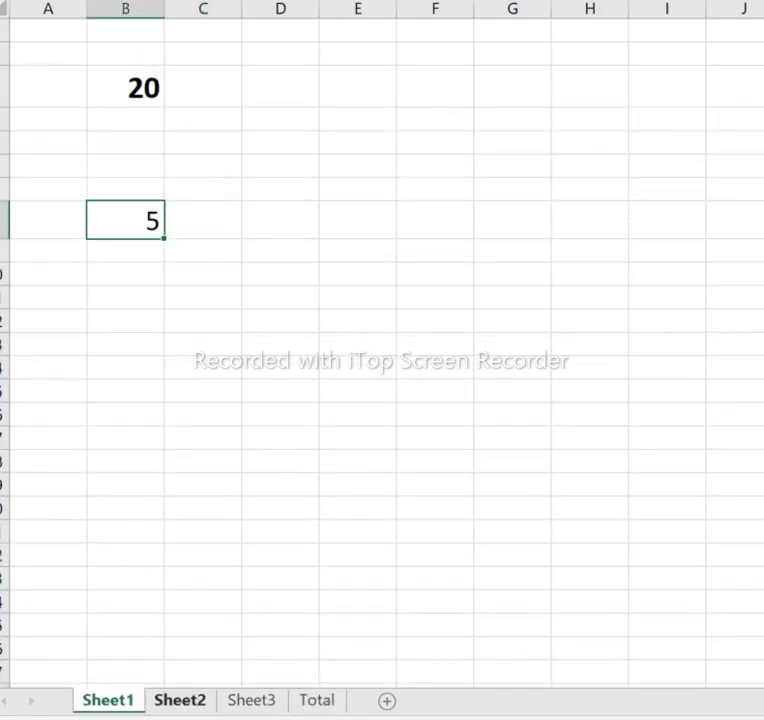
Step: Return to the Total sheet and enlarge the font of cell C5 by four increments
click(180, 701)
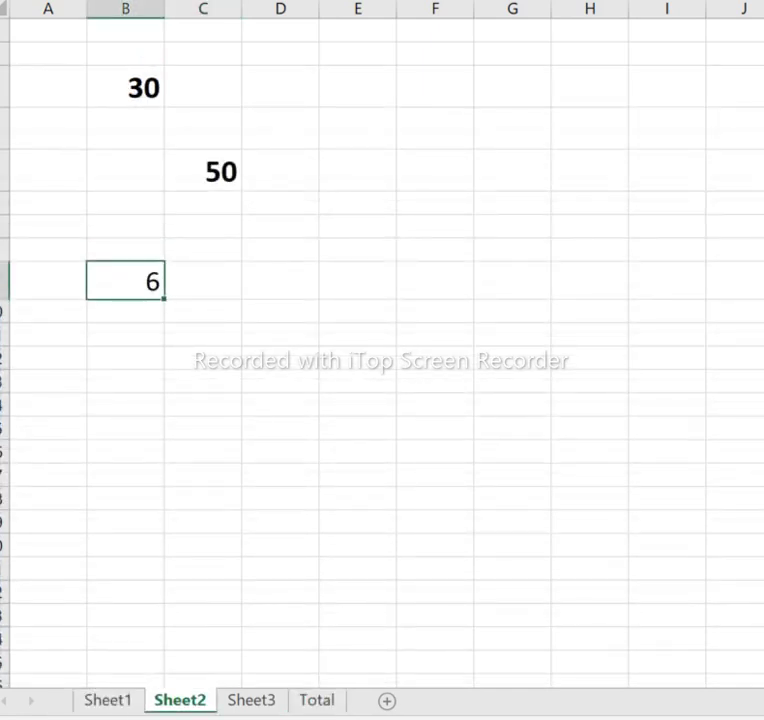
key(ctrl+Page_Down)
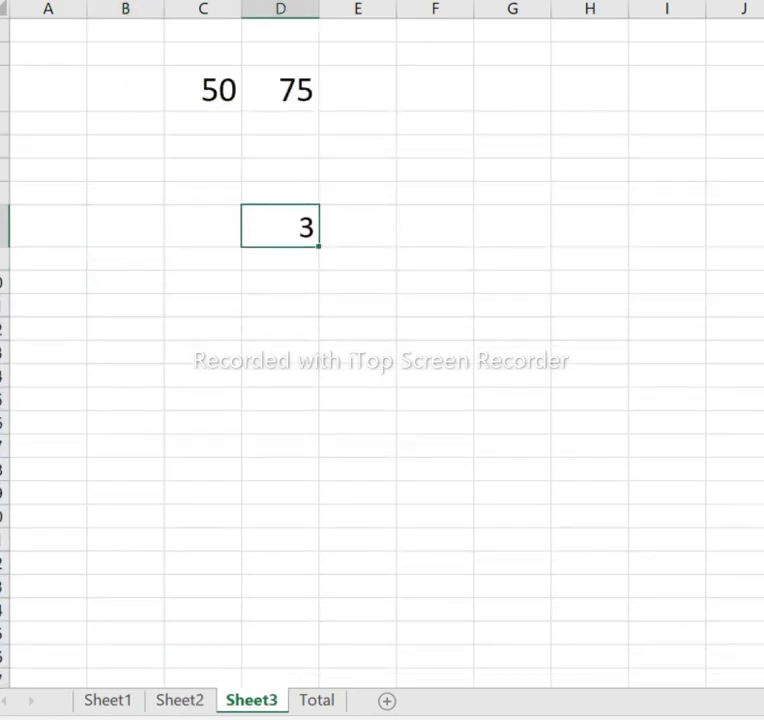
key(ctrl+Page_Down)
click(203, 173)
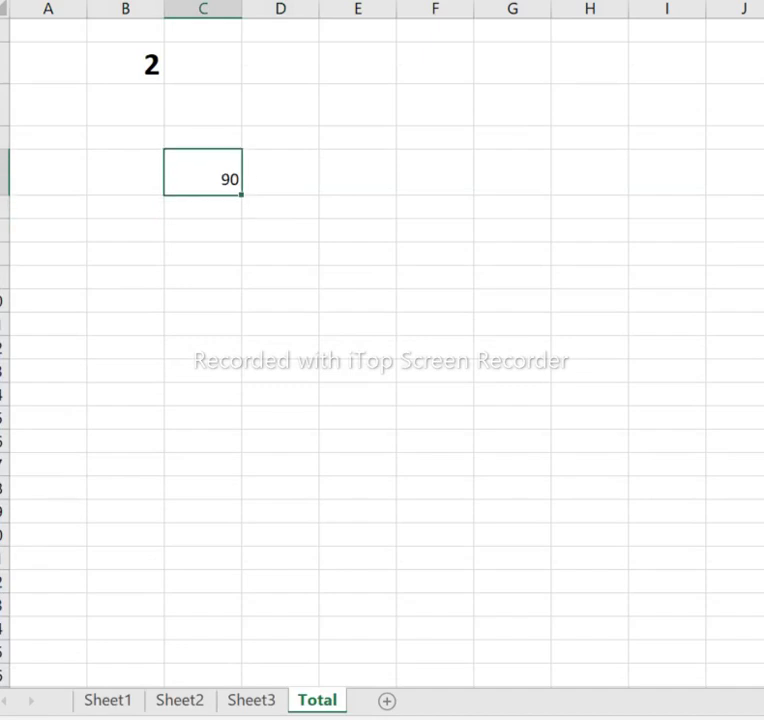
key(ctrl+shift+greater)
key(ctrl+shift+greater)
key(ctrl+shift+greater)
key(ctrl+shift+greater)
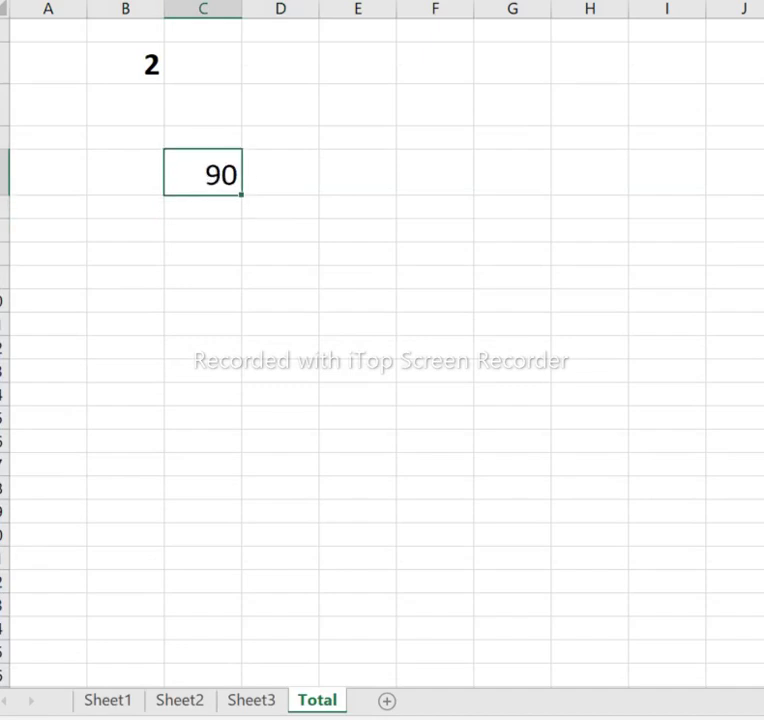
Step: Fill cell C5 of the Total sheet with yellow and make its content bold
click(366, 1)
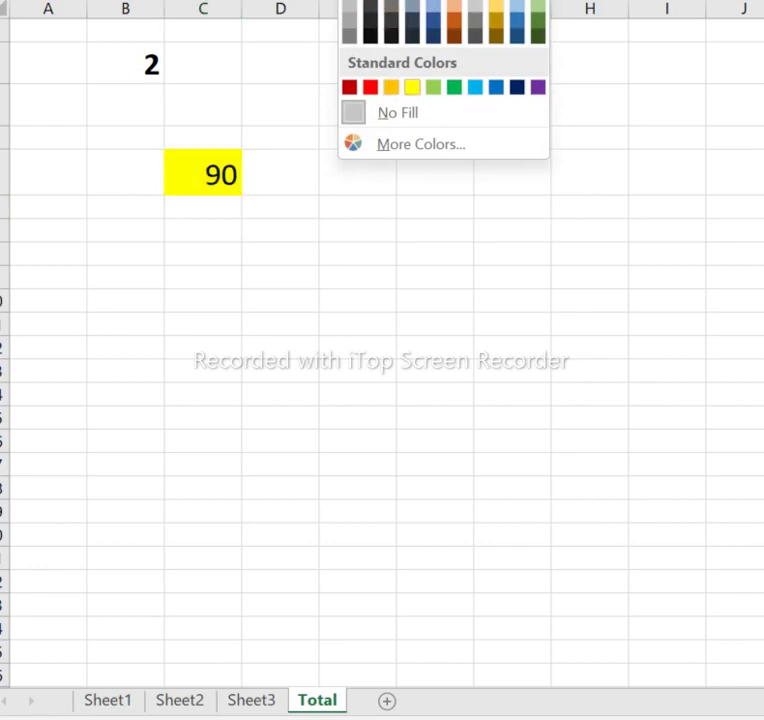
click(412, 87)
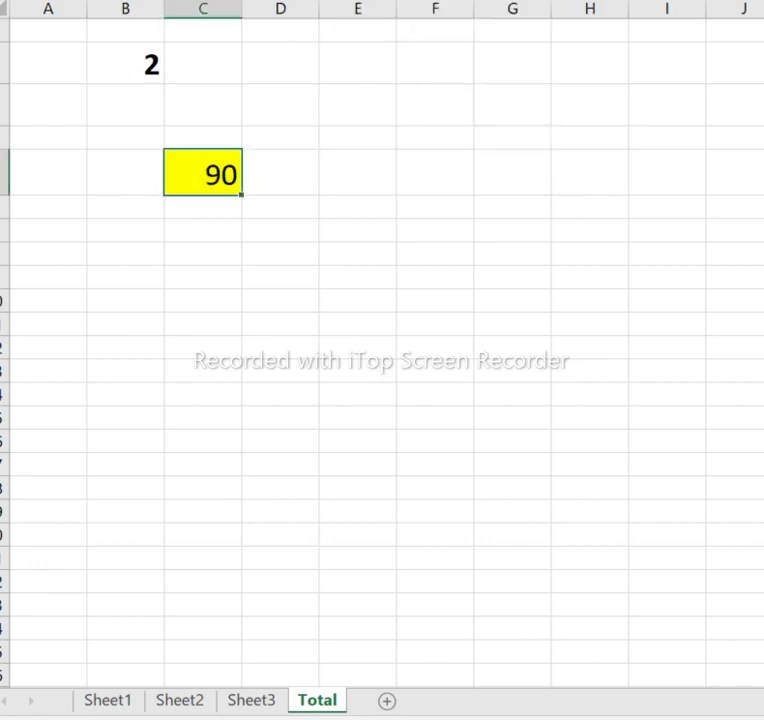
key(ctrl+b)
Step: Extend the C5 formula on the Total sheet to also multiply by that sheet's cell B2
double_click(217, 175)
click(630, 175)
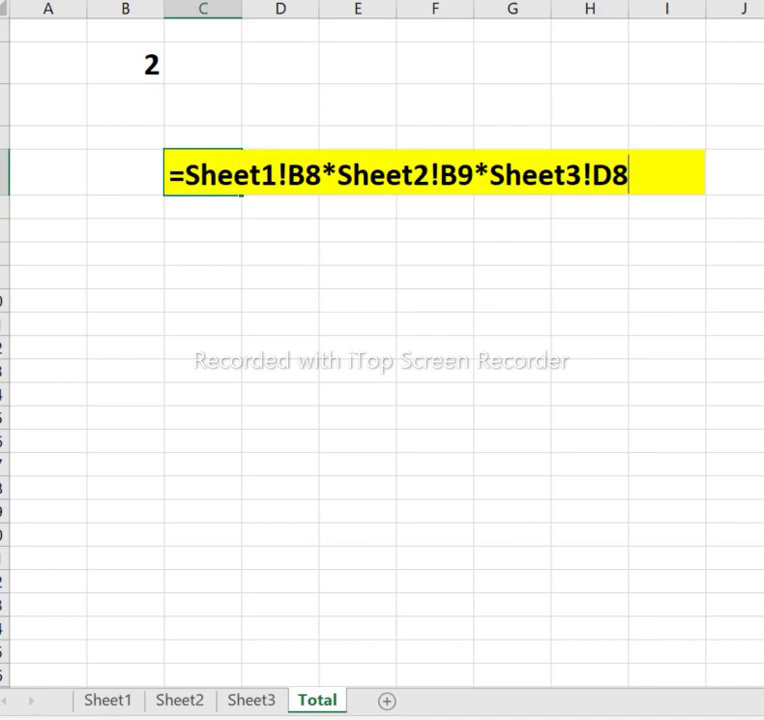
text(*)
click(125, 64)
key(Return)
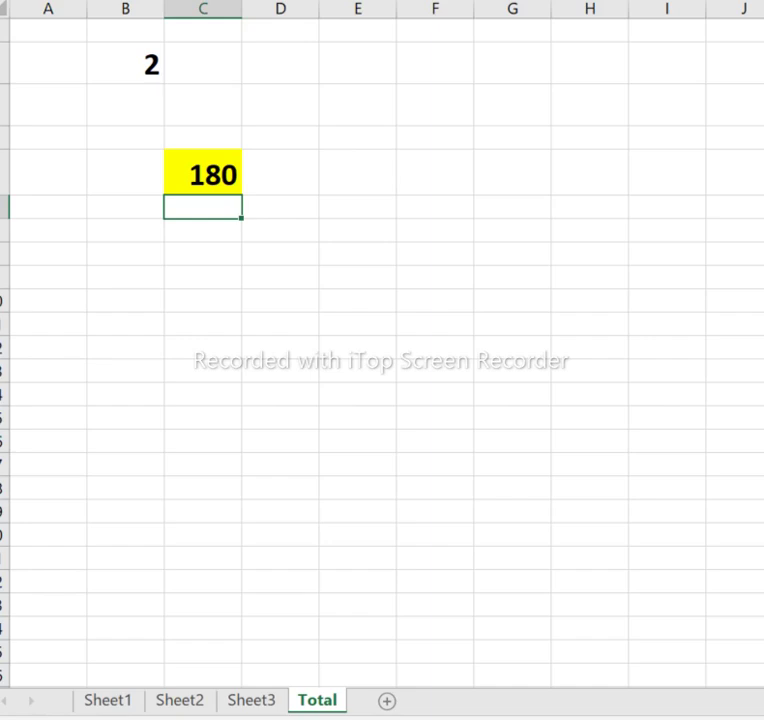
Step: Clear the formula from cell C5 on the Total sheet
click(203, 173)
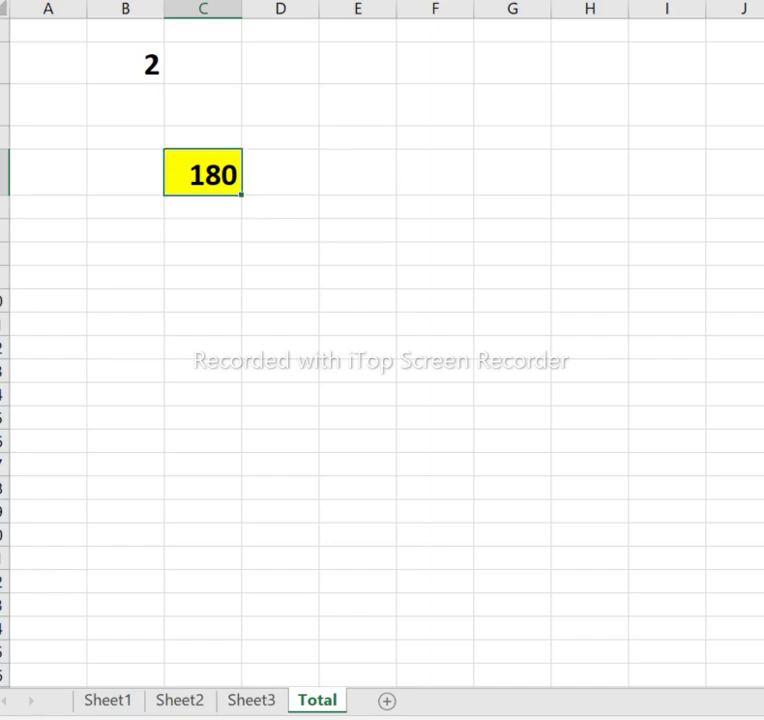
drag(125, 63, 203, 173)
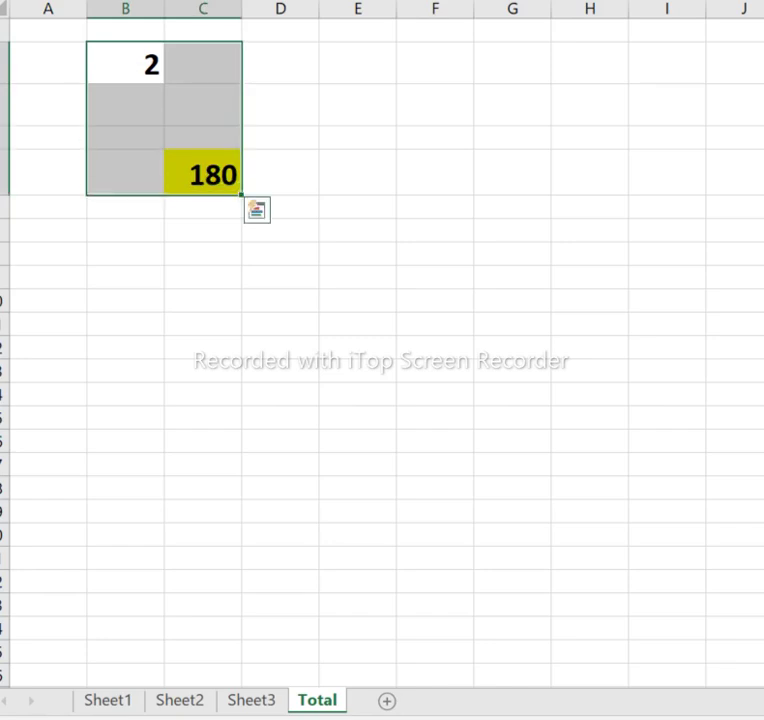
click(203, 173)
key(Delete)
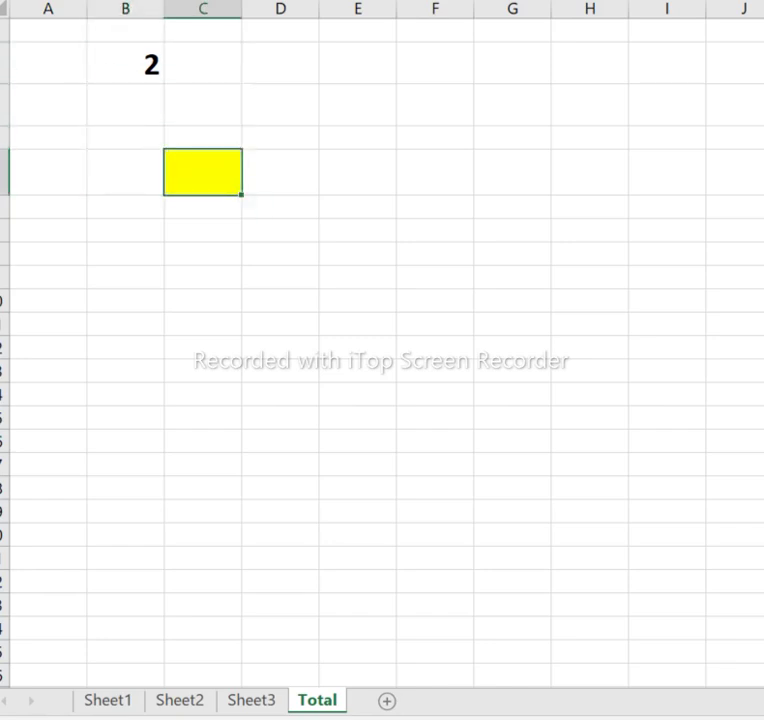
Step: Enter 100 in cell C10 of Sheet1 and enlarge its font by six increments
click(108, 701)
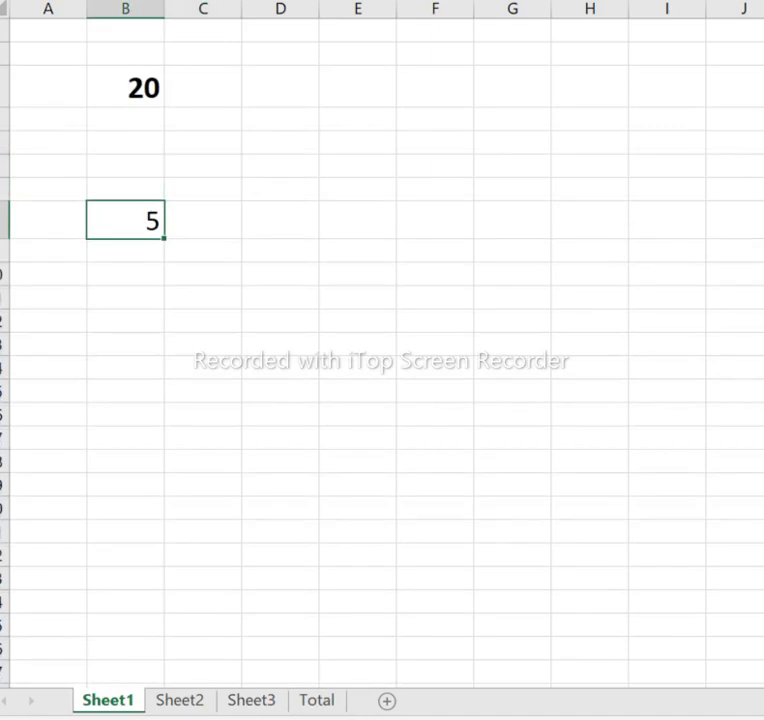
click(203, 274)
text(100)
click(203, 321)
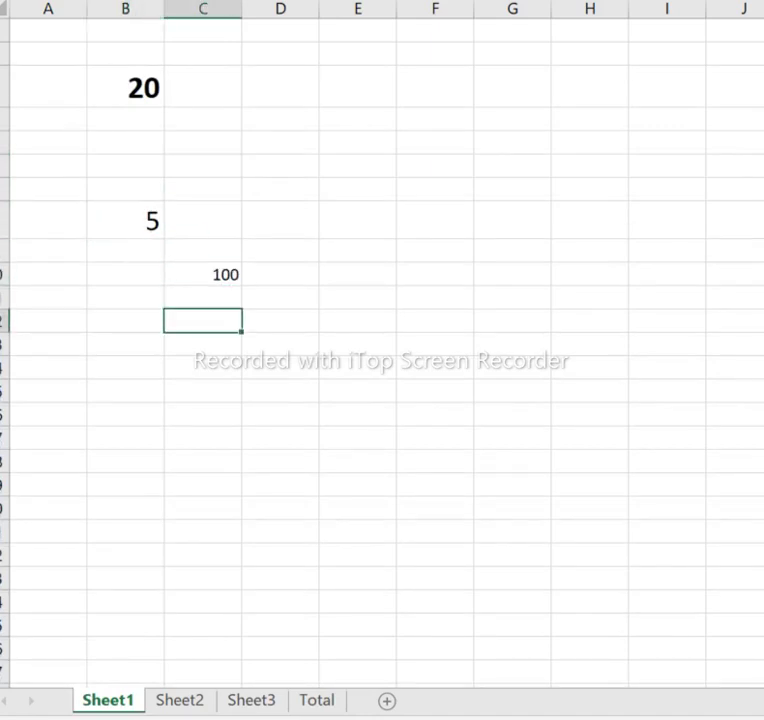
click(203, 274)
key(ctrl+shift+greater)
key(ctrl+shift+greater)
key(ctrl+shift+greater)
key(ctrl+shift+greater)
key(ctrl+shift+greater)
key(ctrl+shift+greater)
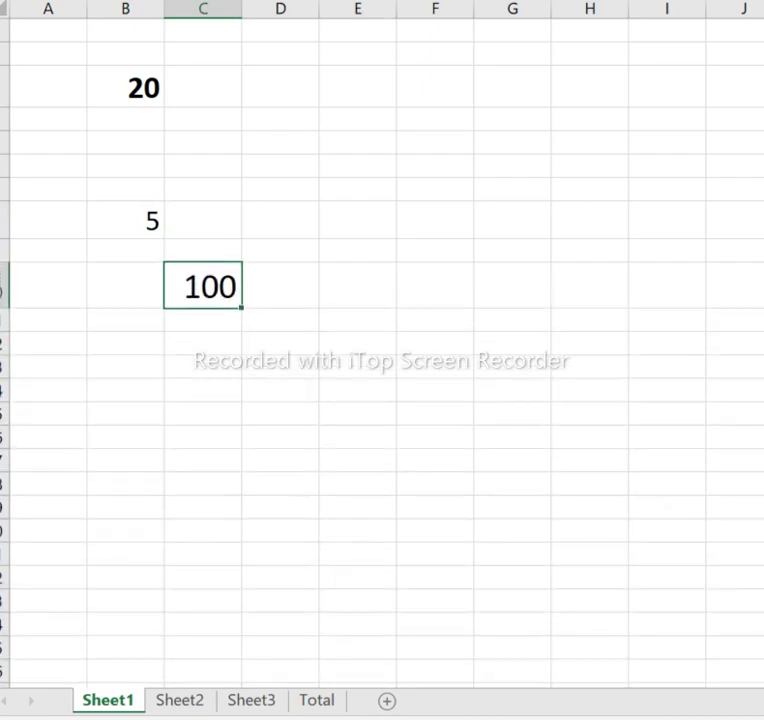
Step: Enter 20 in cell D9 of Sheet2 and enlarge its font by six increments
key(ctrl+Page_Down)
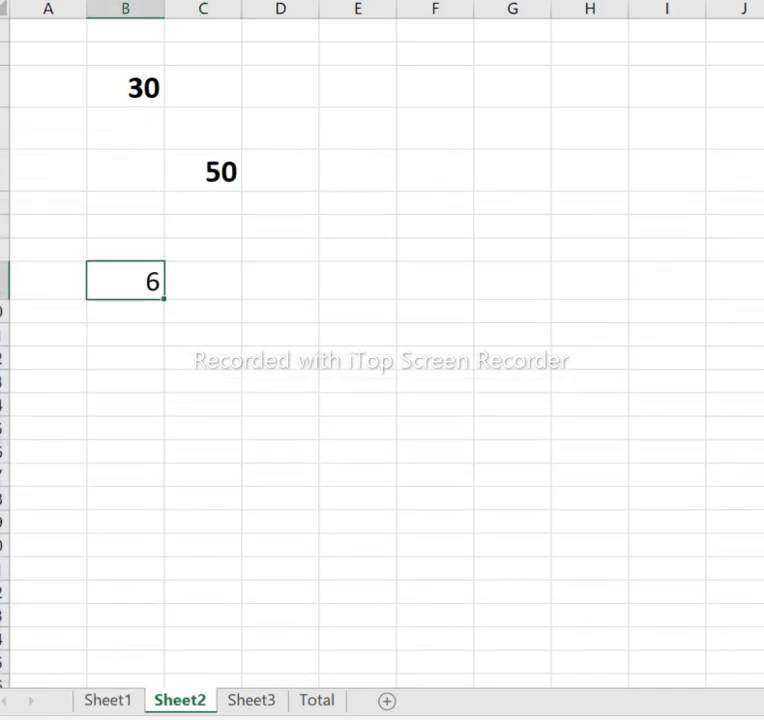
click(280, 281)
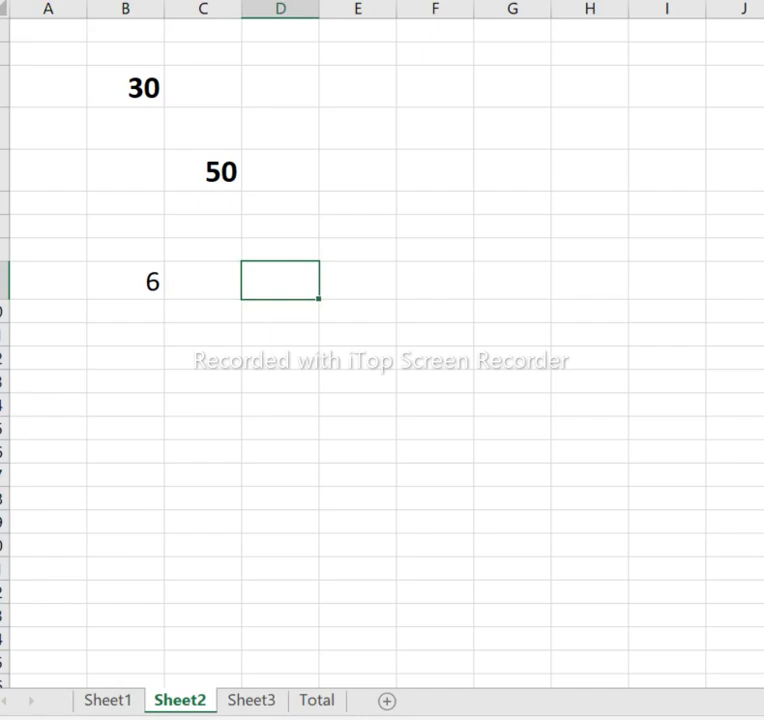
text(20)
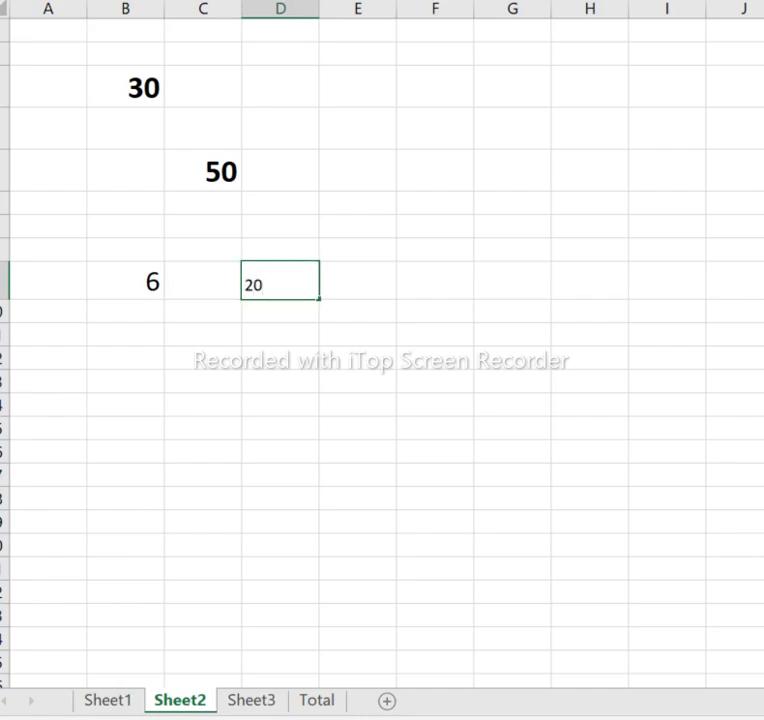
click(358, 381)
click(280, 281)
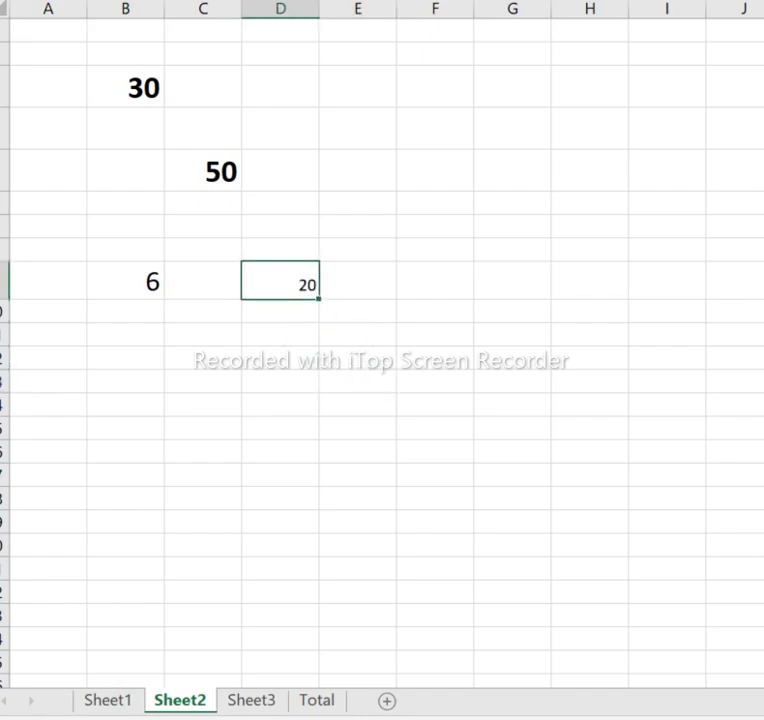
key(ctrl+shift+period)
key(ctrl+shift+period)
key(ctrl+shift+period)
key(ctrl+shift+period)
key(ctrl+shift+period)
key(ctrl+shift+period)
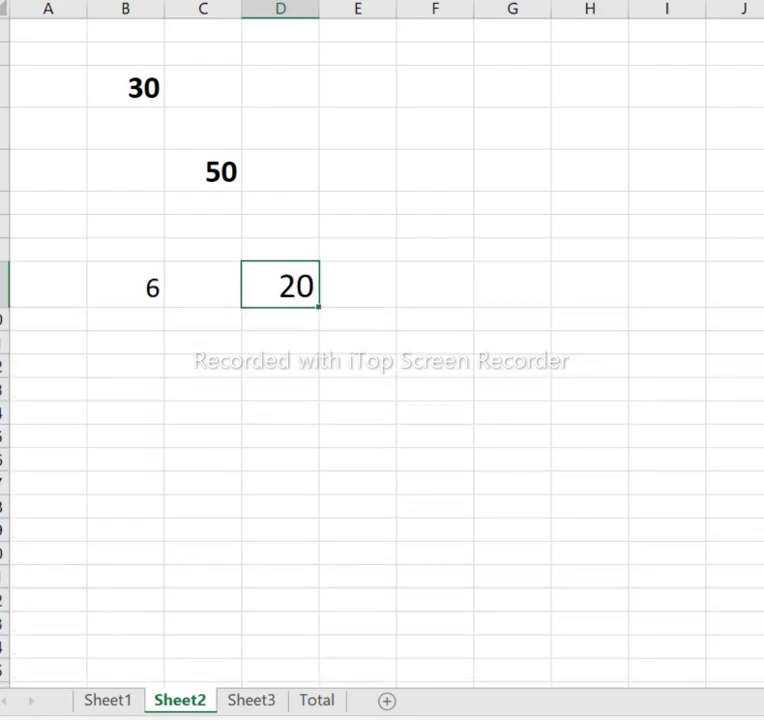
Step: Enter 10 in cell G8 of Sheet3
key(ctrl+Page_Down)
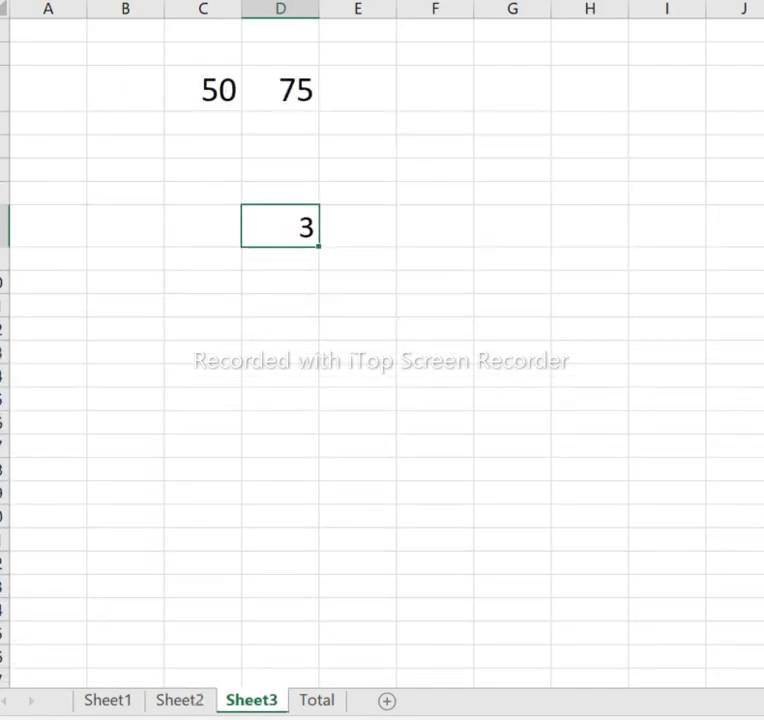
key(Right)
key(Right)
key(Right)
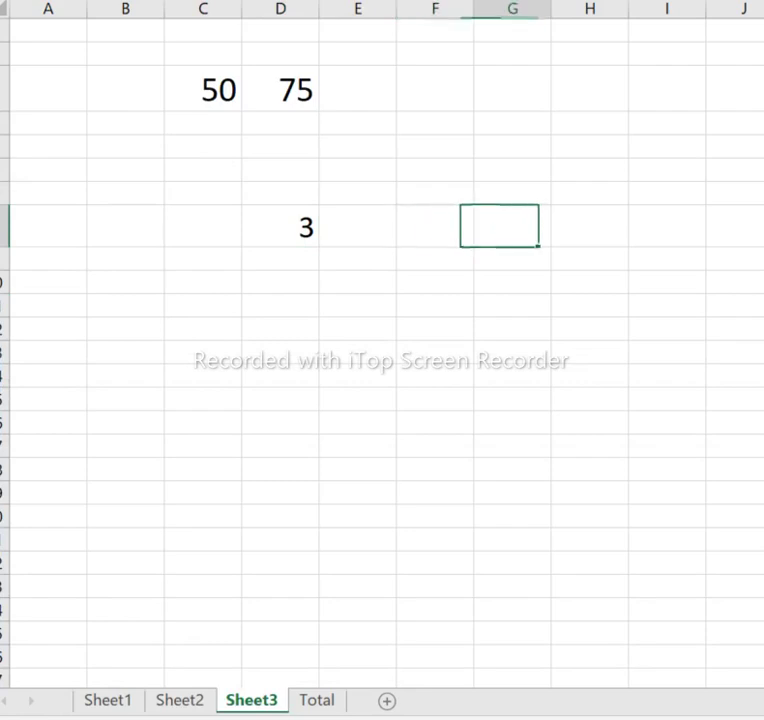
text(1-)
key(BackSpace)
text(0)
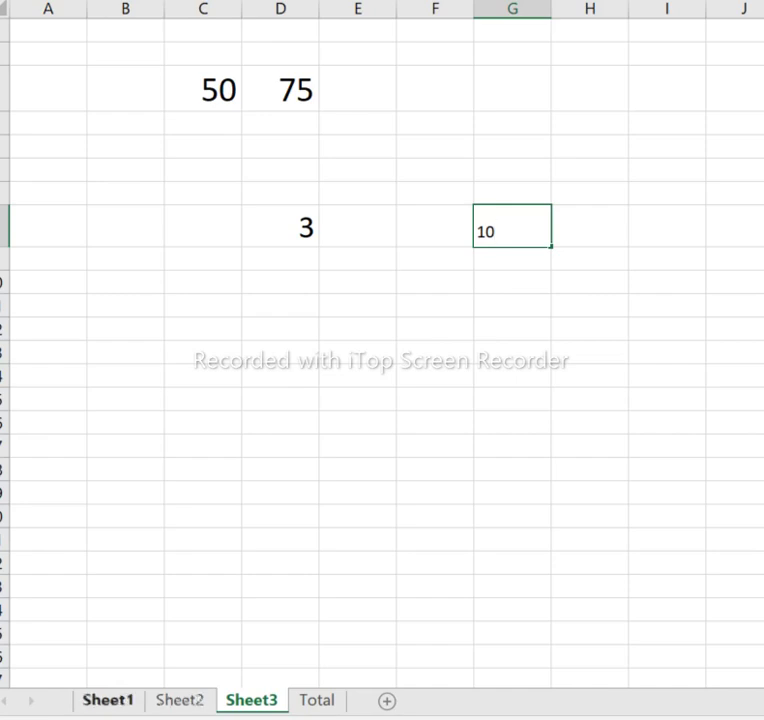
click(108, 700)
key(ctrl+Page_Down)
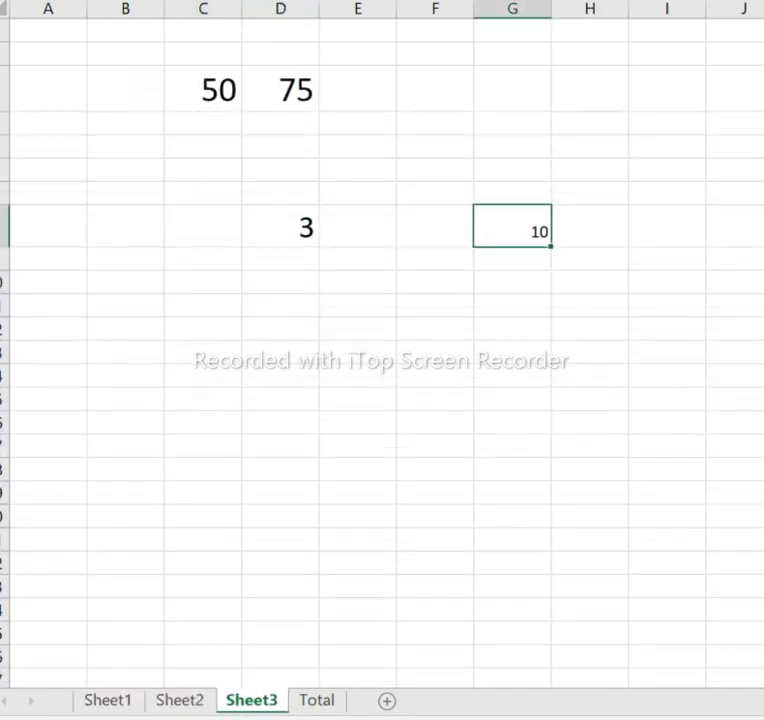
Step: Rename the Total sheet as sub and select its yellow cell C5
key(ctrl+Page_Down)
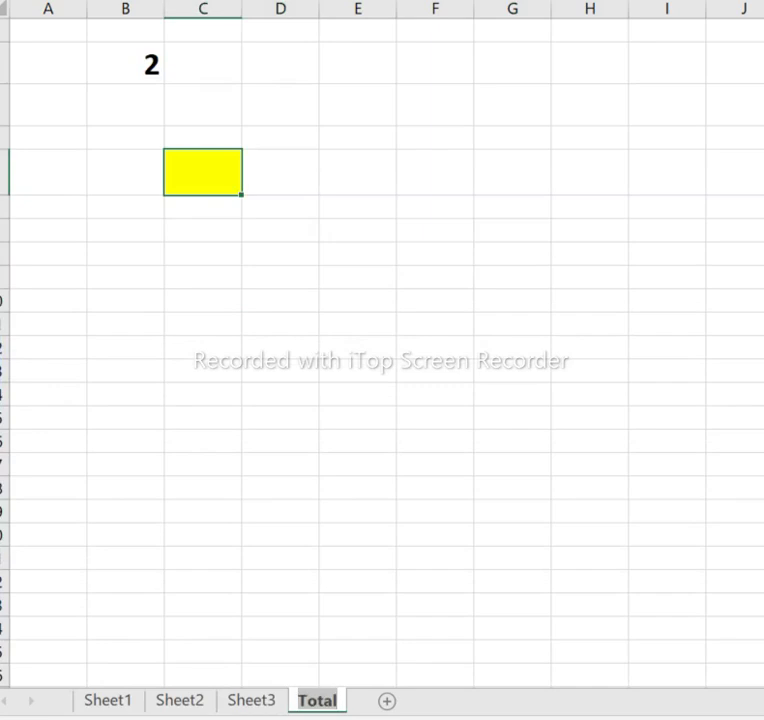
key(alt+h)
text(orsubsc)
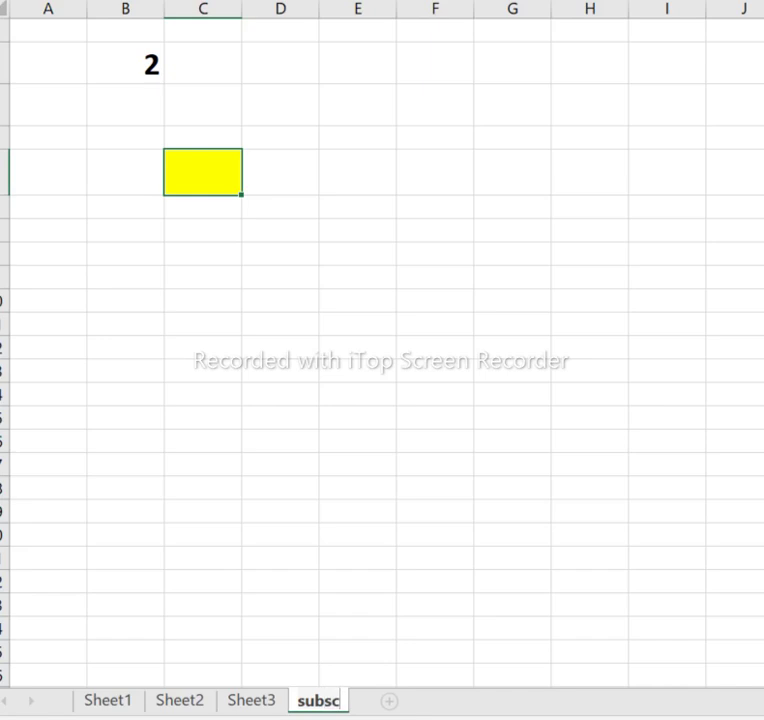
key(BackSpace)
key(BackSpace)
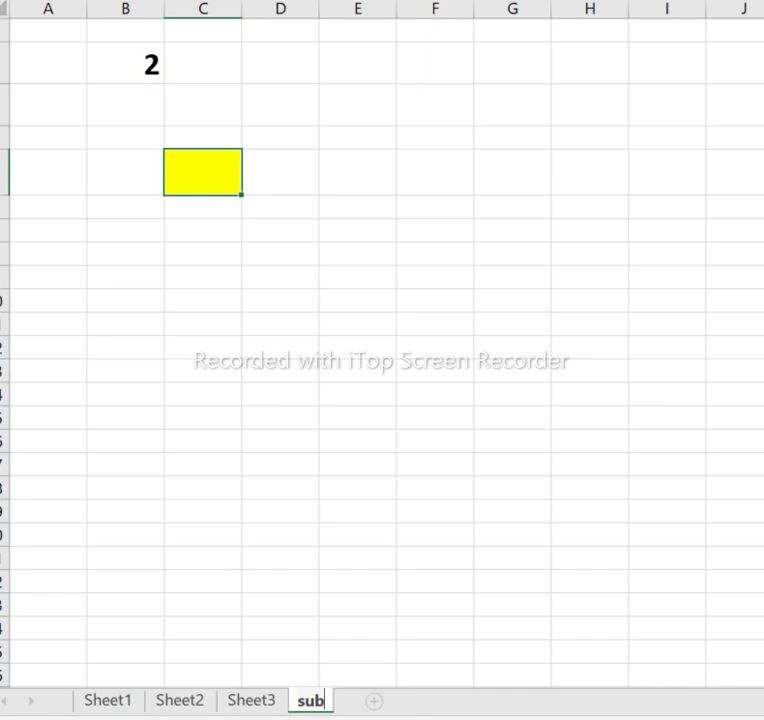
click(358, 347)
click(203, 172)
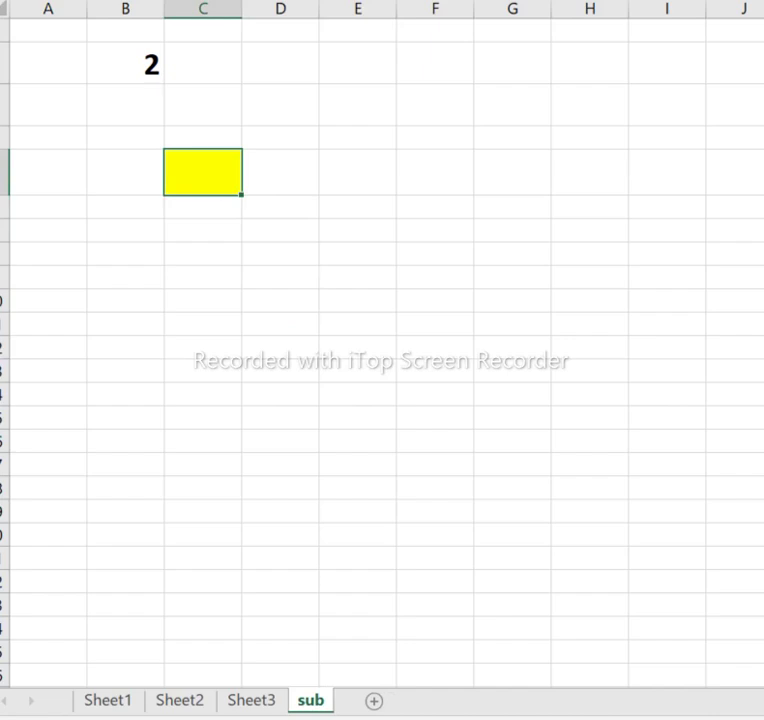
Step: Enlarge the font of the value in cell G8 of Sheet3 and make it bold
click(108, 700)
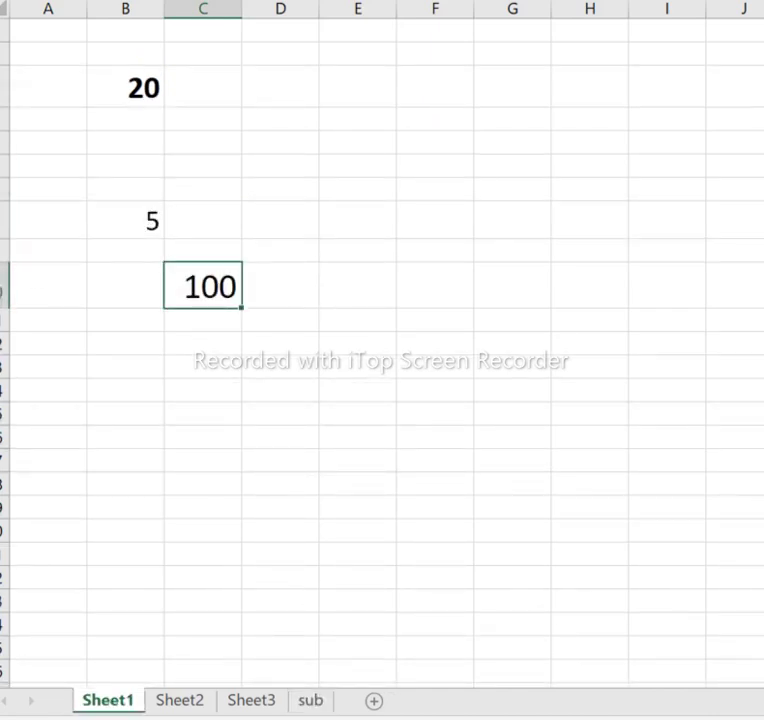
click(180, 700)
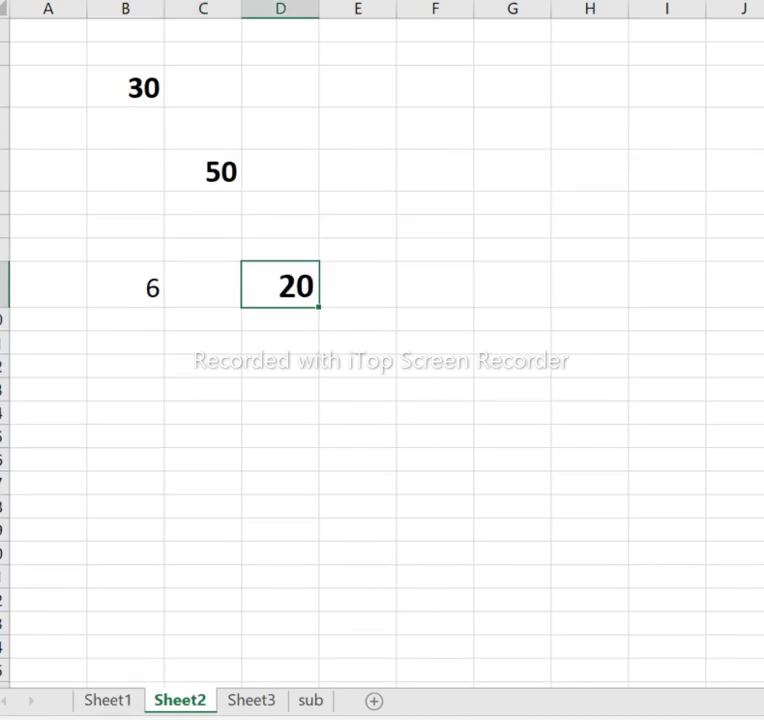
key(ctrl+Page_Down)
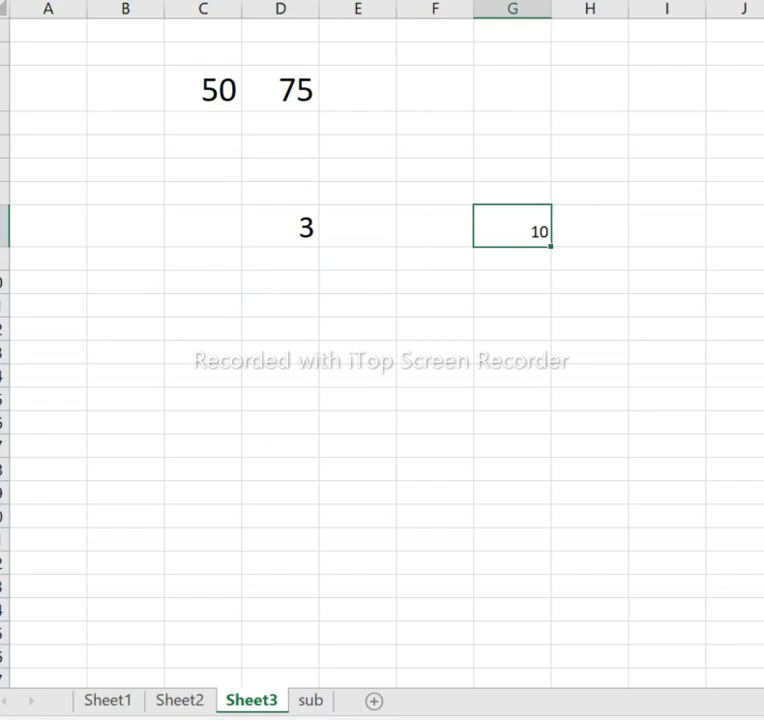
key(ctrl+shift+period)
key(ctrl+shift+period)
key(ctrl+shift+period)
key(ctrl+shift+period)
key(ctrl+b)
Step: Review the source values on Sheet1, Sheet2 and Sheet3 and return to the sub sheet
key(ctrl+Page_Down)
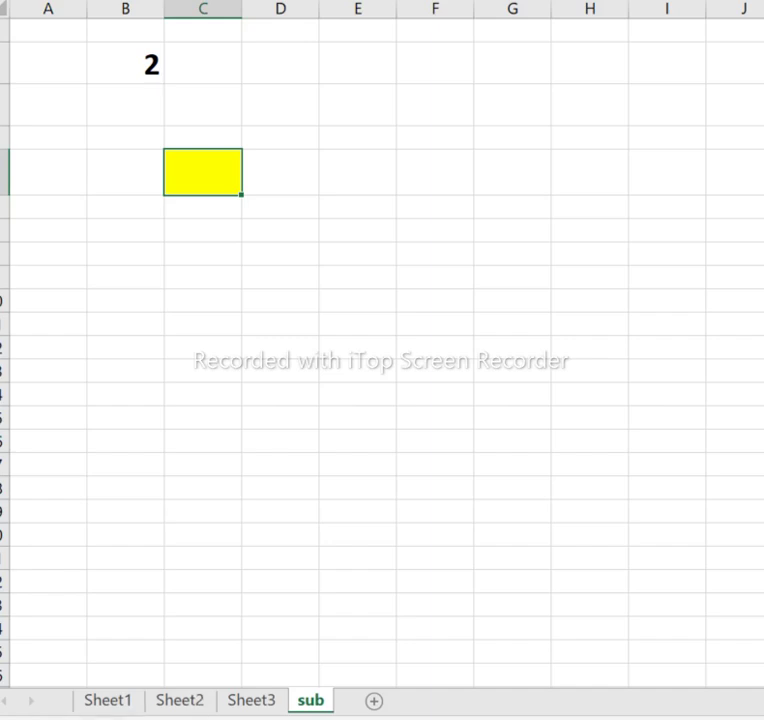
click(108, 701)
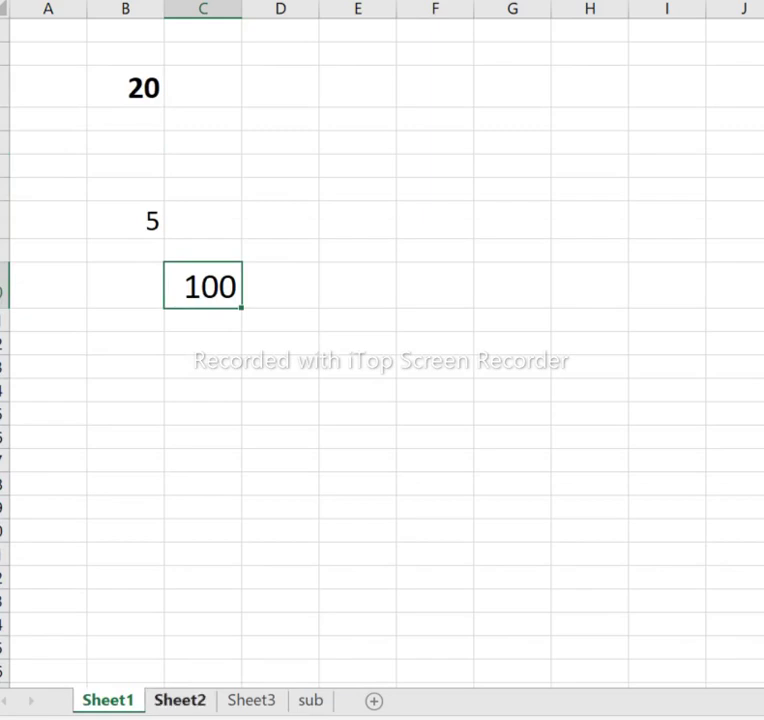
click(179, 700)
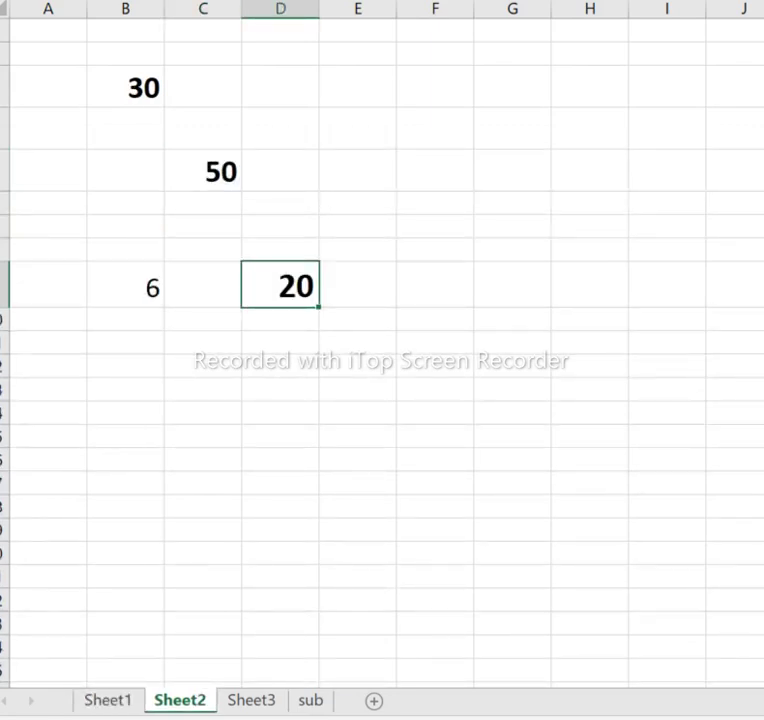
click(251, 700)
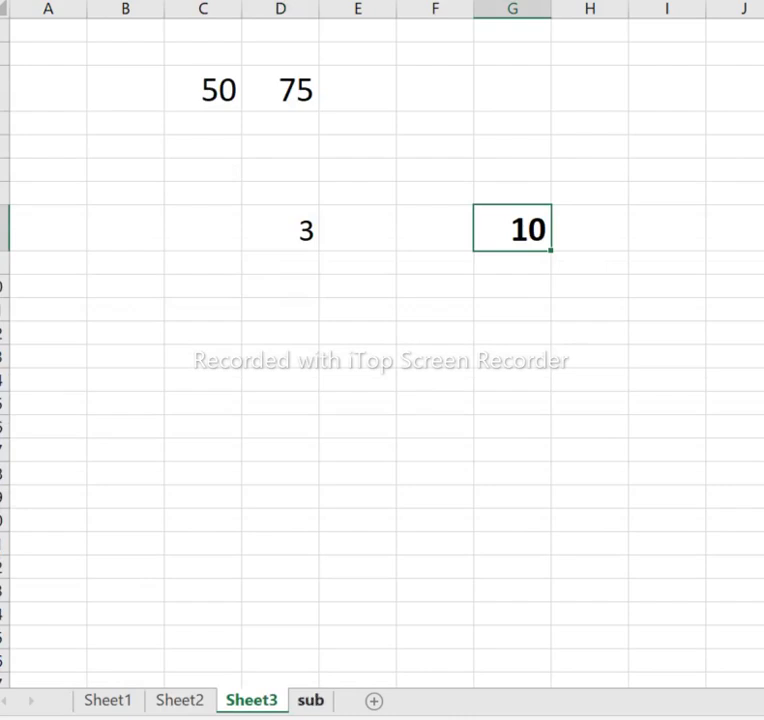
click(311, 700)
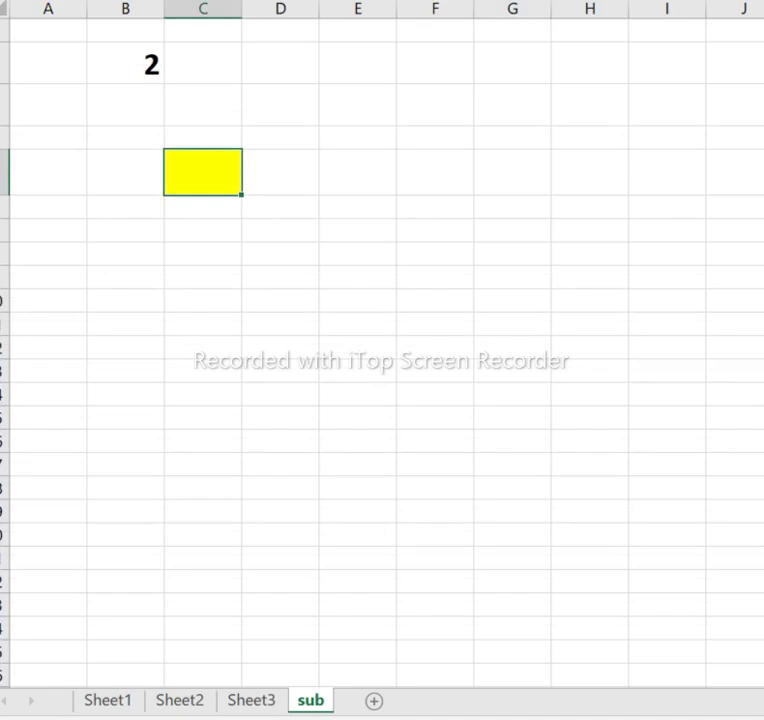
Step: Try to build a formula in C5 of the sub sheet subtracting Sheet2 D9 and Sheet3 G8 from Sheet1 C10
text(=)
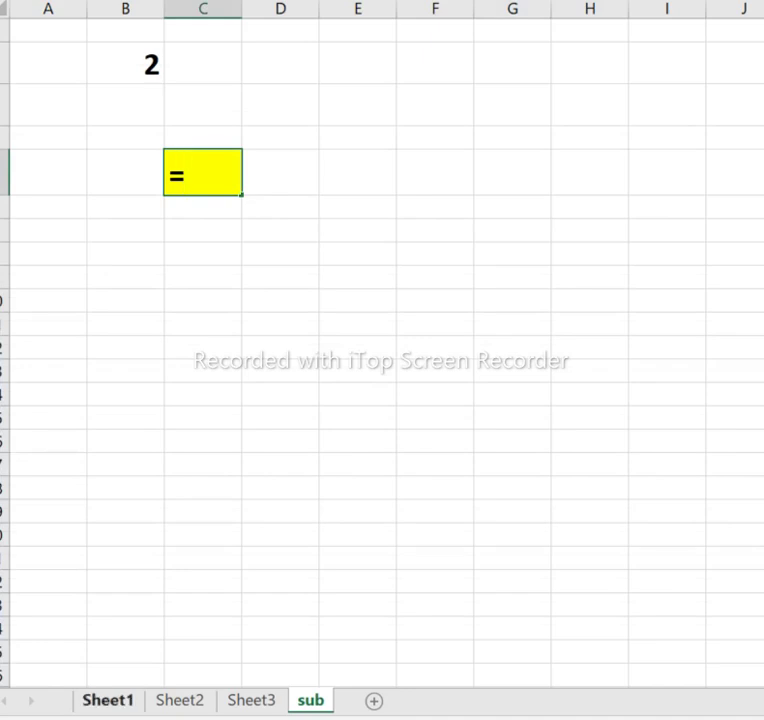
click(107, 700)
click(203, 286)
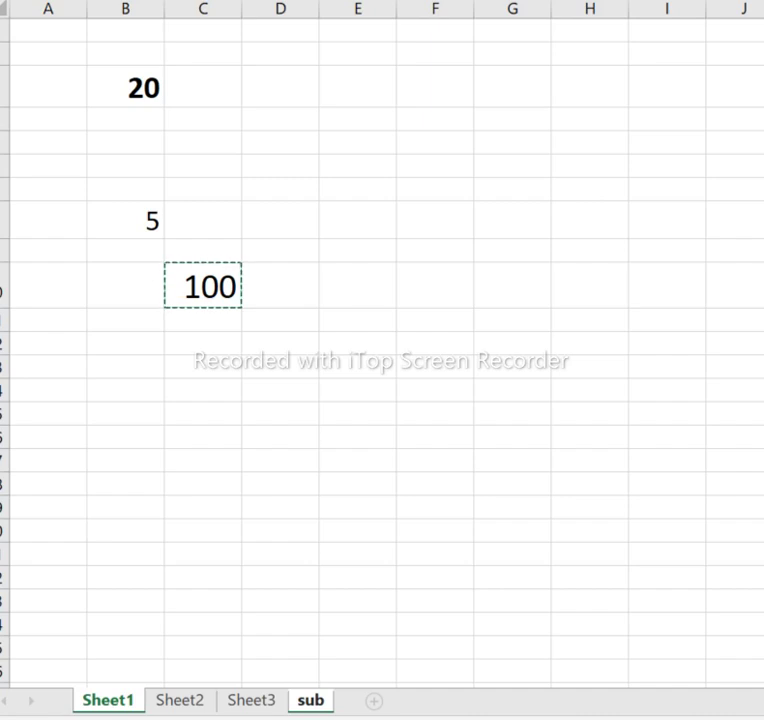
text(-)
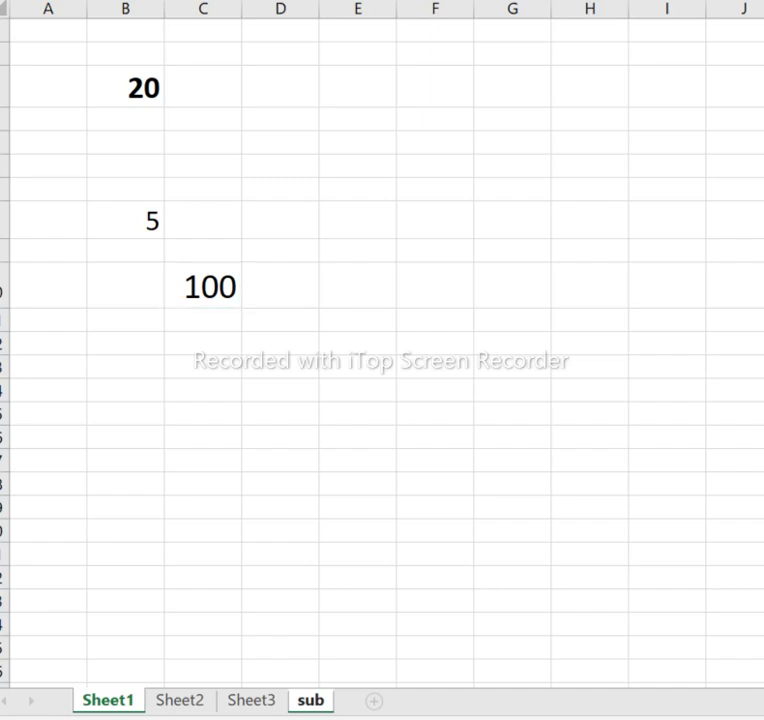
click(180, 700)
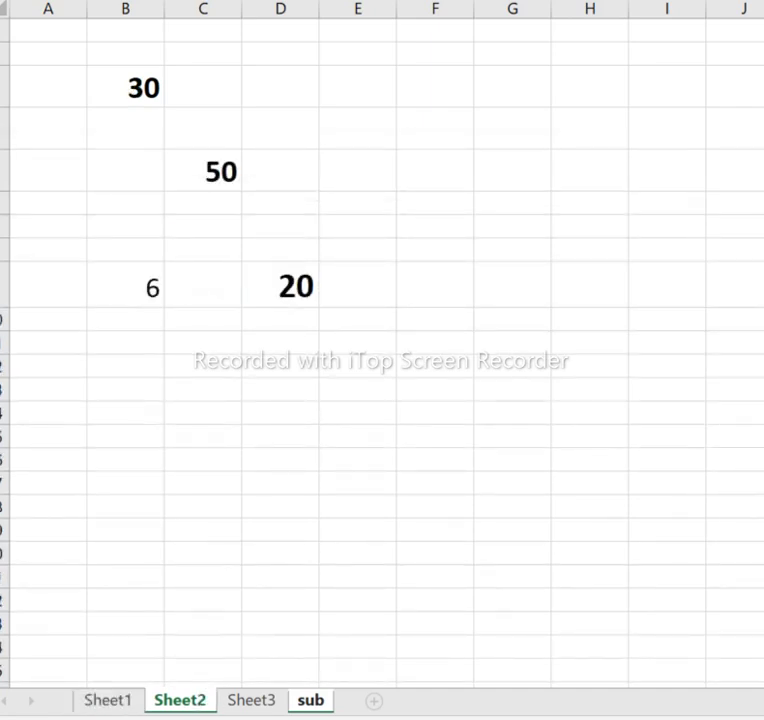
click(280, 285)
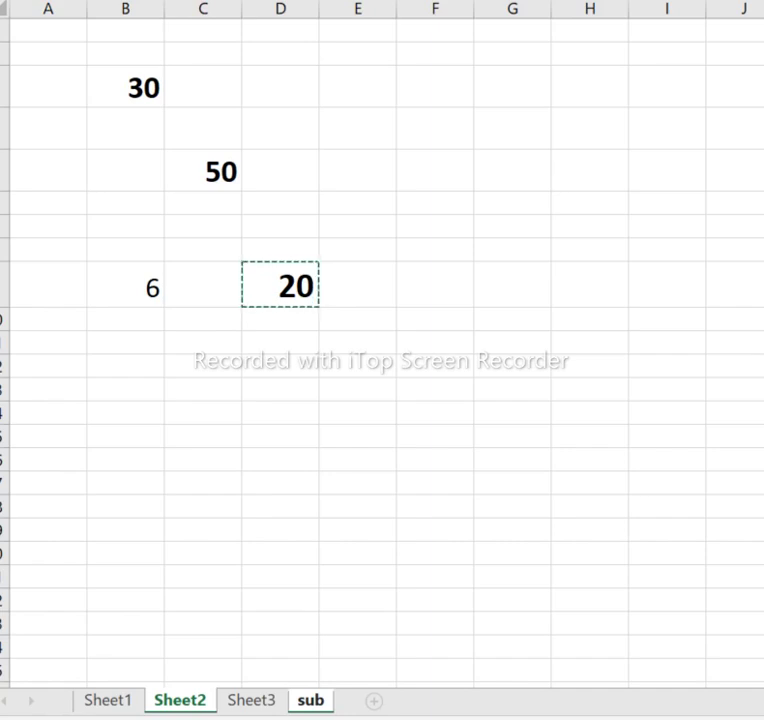
text(-)
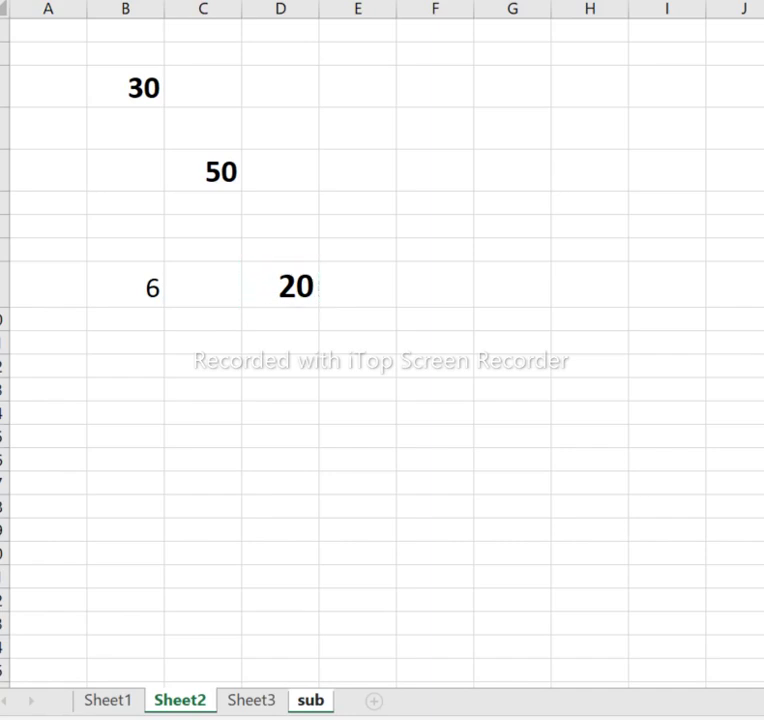
click(251, 700)
click(512, 228)
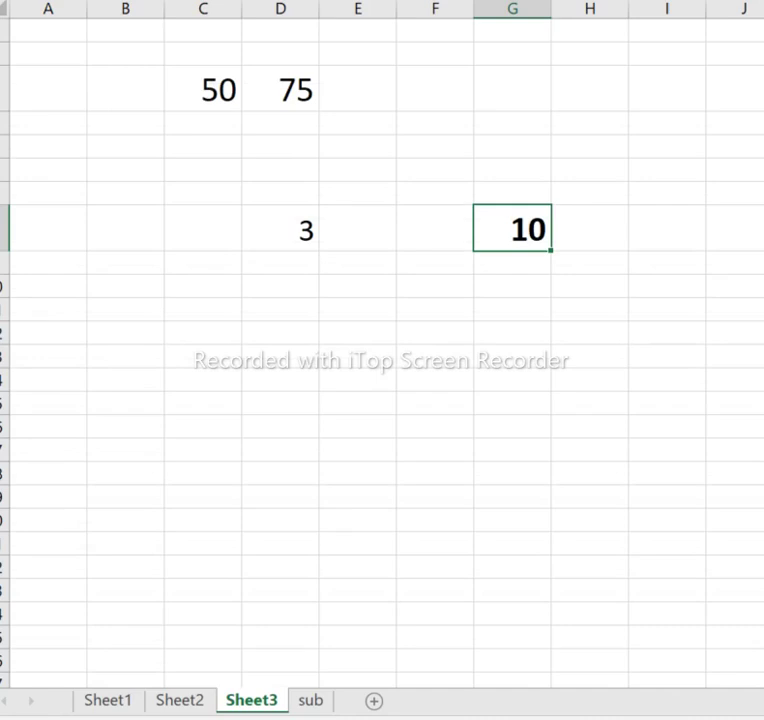
key(Return)
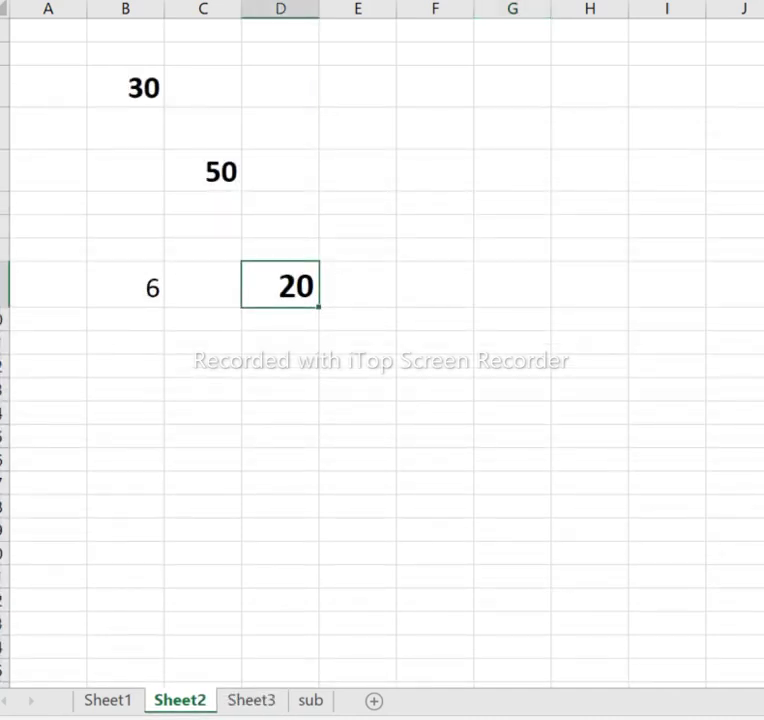
click(311, 701)
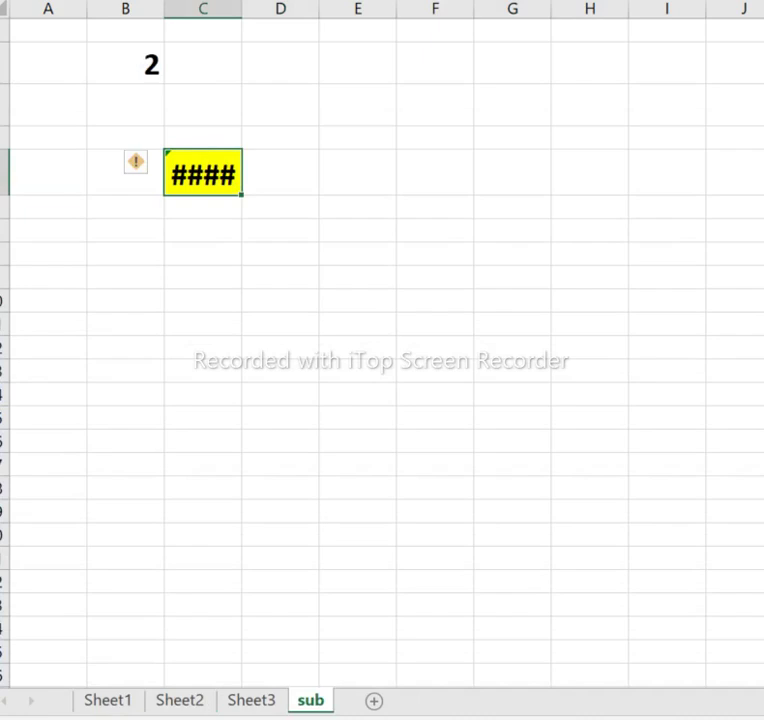
text(=)
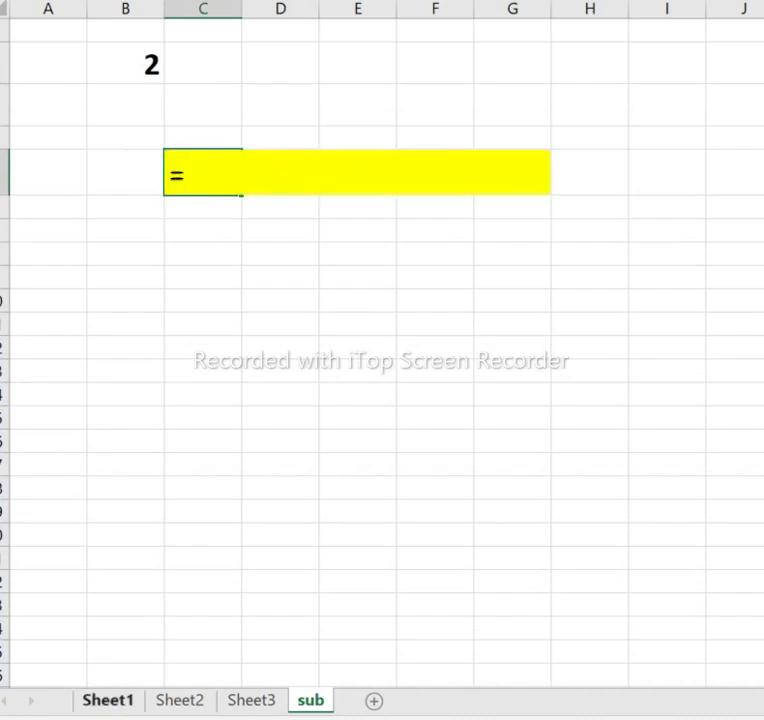
click(107, 700)
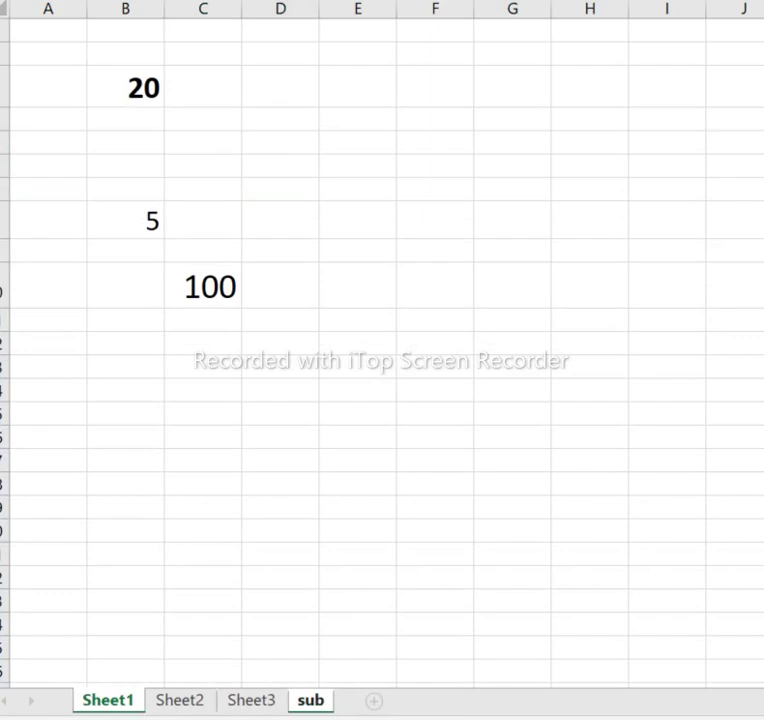
key(Escape)
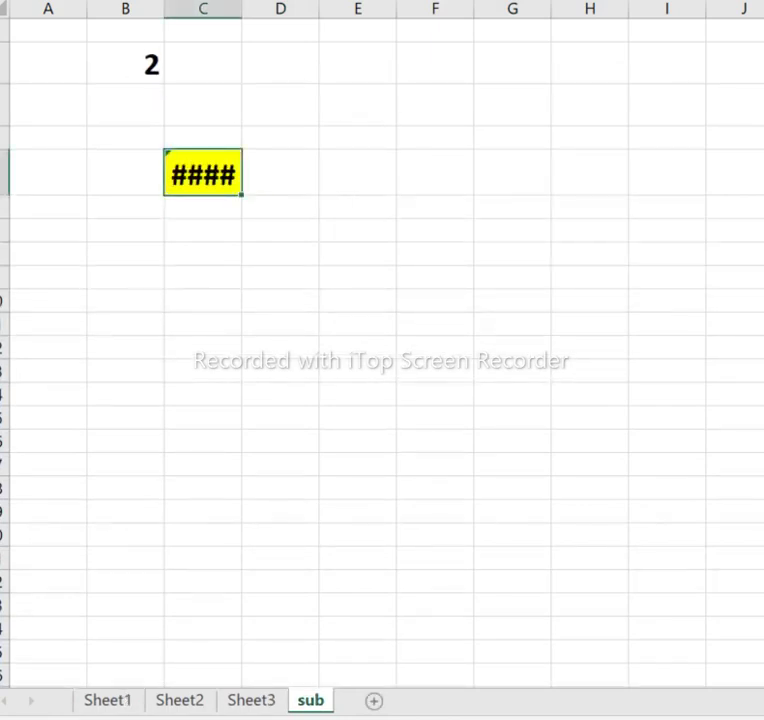
Step: Enter the subtraction formula =Sheet1!C10-Sheet2!D9-Sheet3!G8 in cell C5 of the sub sheet
text(=)
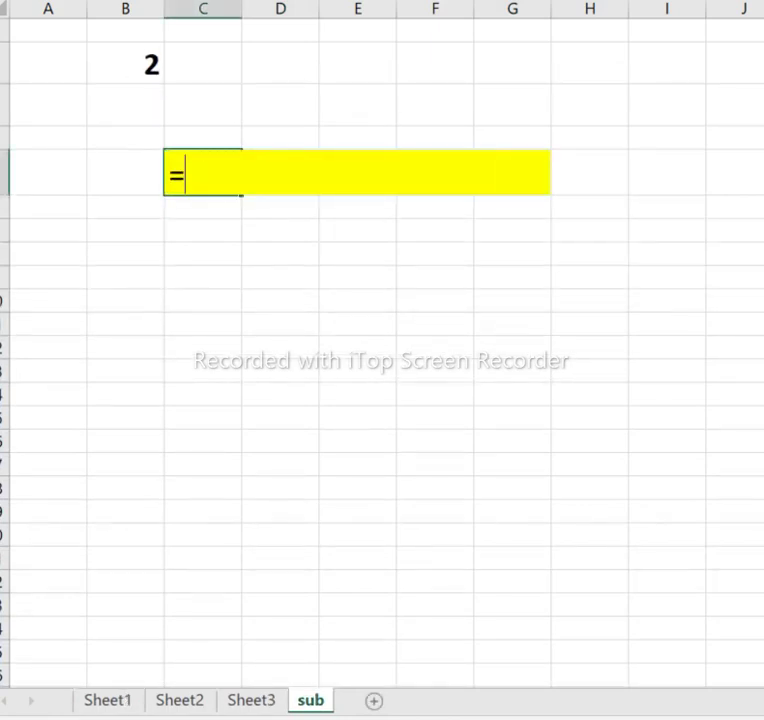
click(107, 700)
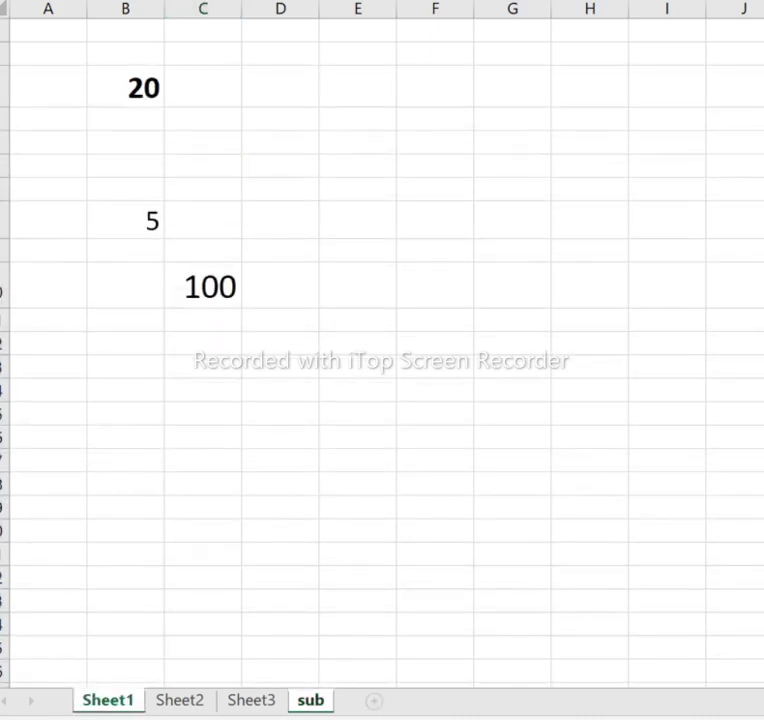
click(203, 286)
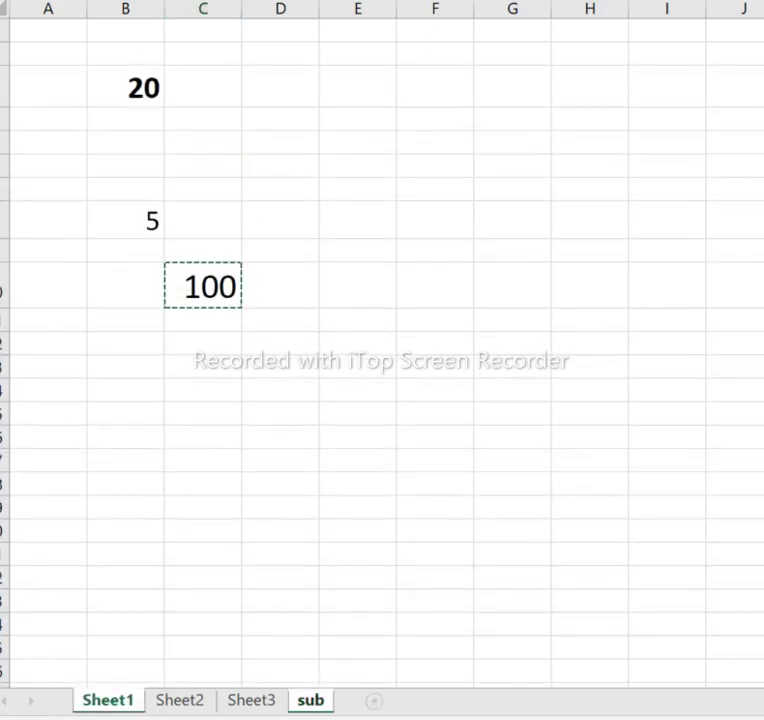
key(ctrl+Page_Down)
click(281, 286)
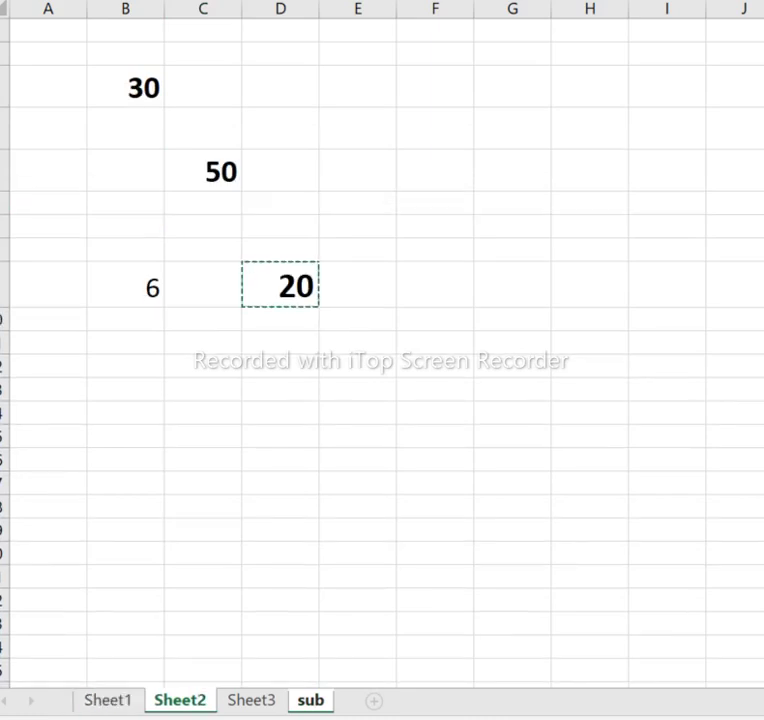
text(-)
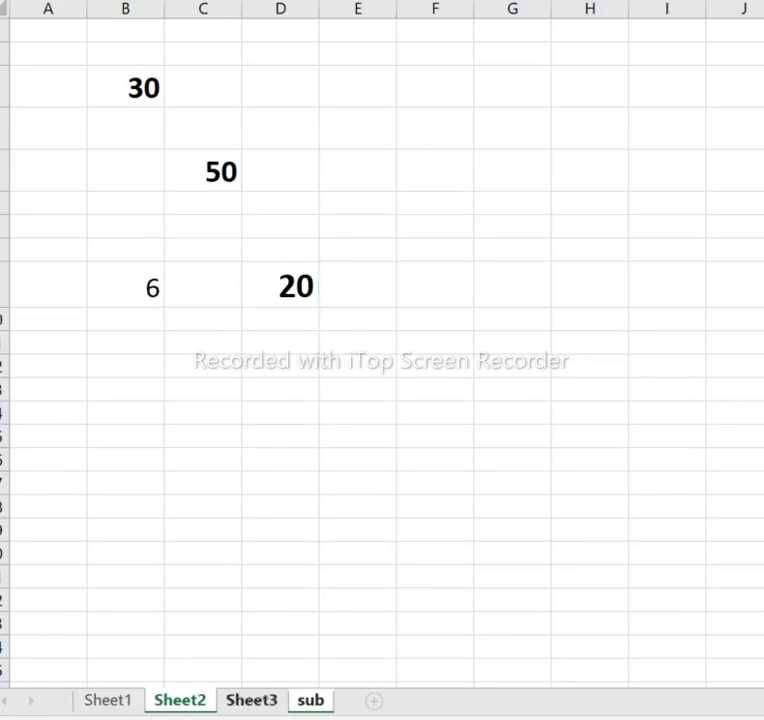
key(ctrl+Page_Down)
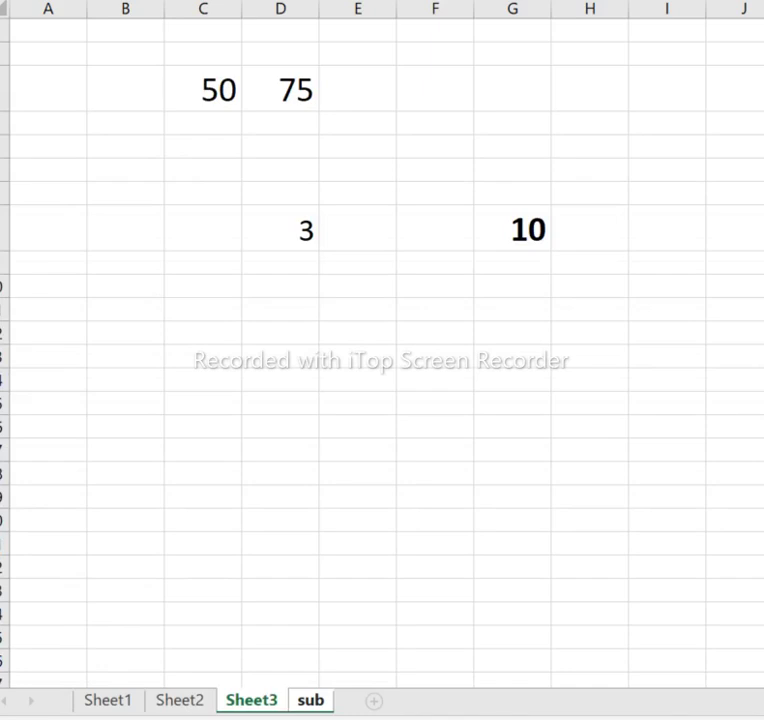
click(512, 229)
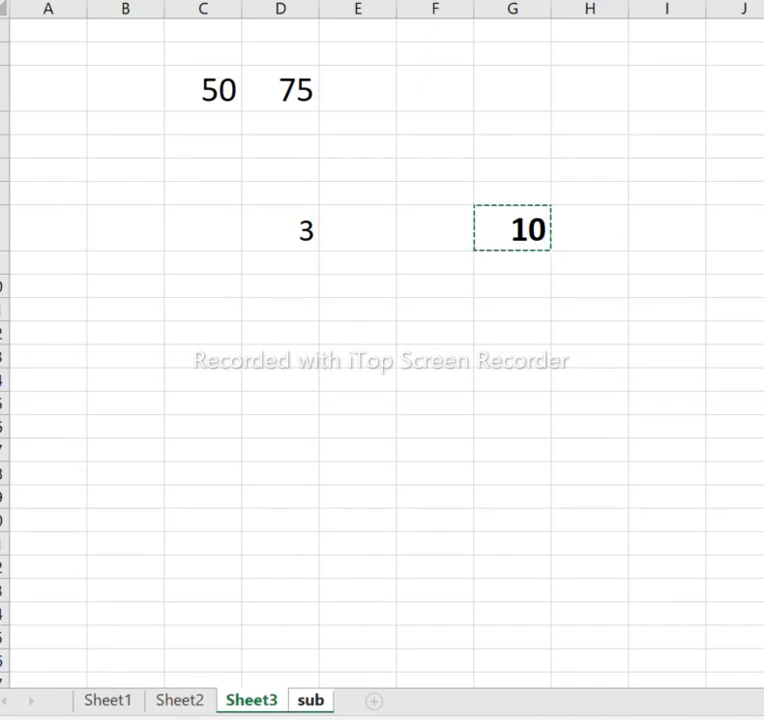
key(Return)
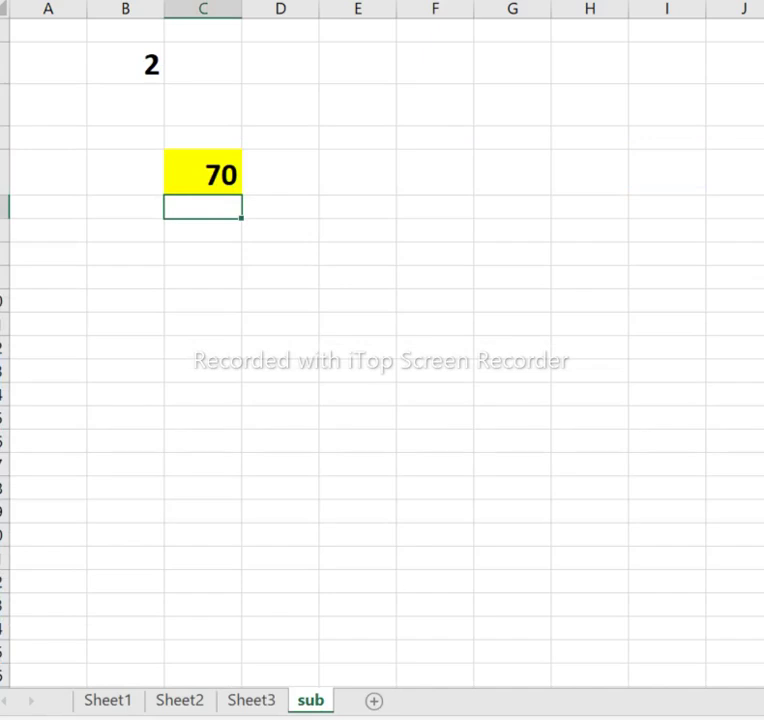
Step: Examine the formula in cell C5 of the sub sheet without changing it and go to Sheet1
click(202, 172)
double_click(217, 175)
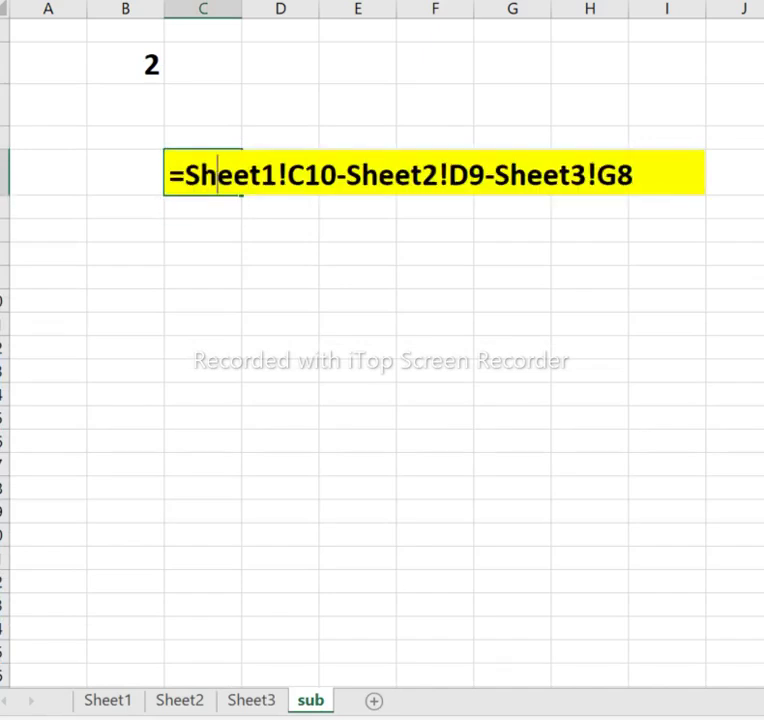
key(Escape)
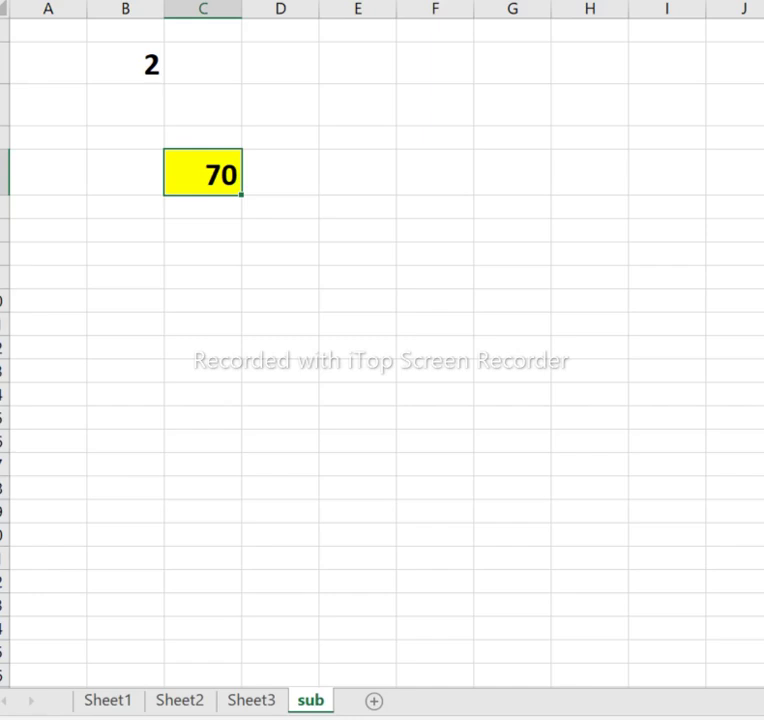
click(108, 701)
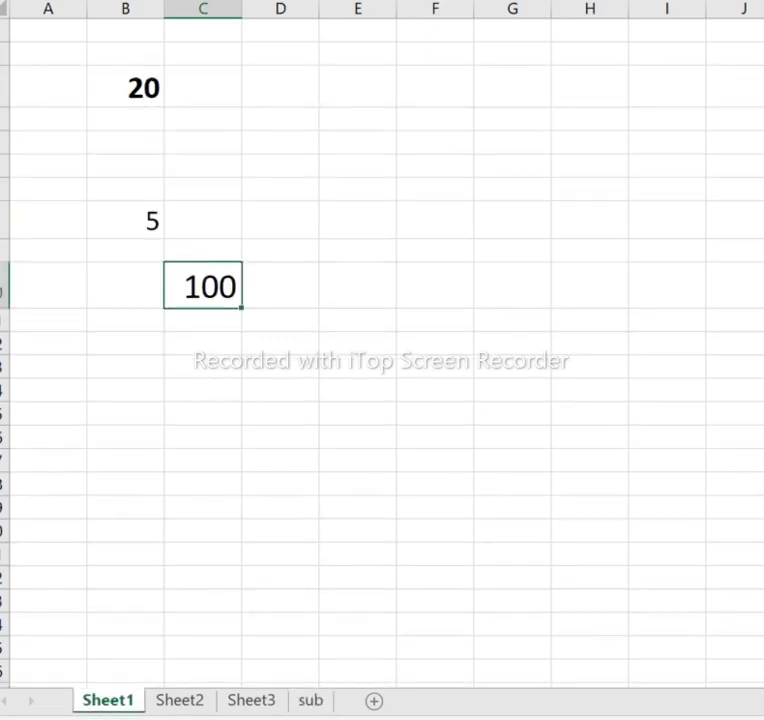
Step: Review the source values on Sheet2 and Sheet3 and return to the sub sheet
key(ctrl+Page_Down)
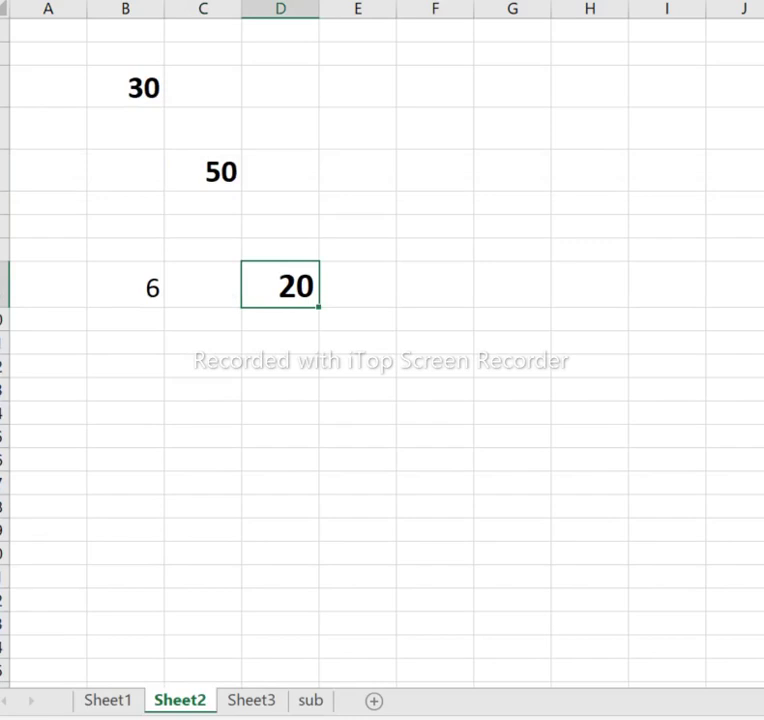
key(ctrl+Page_Down)
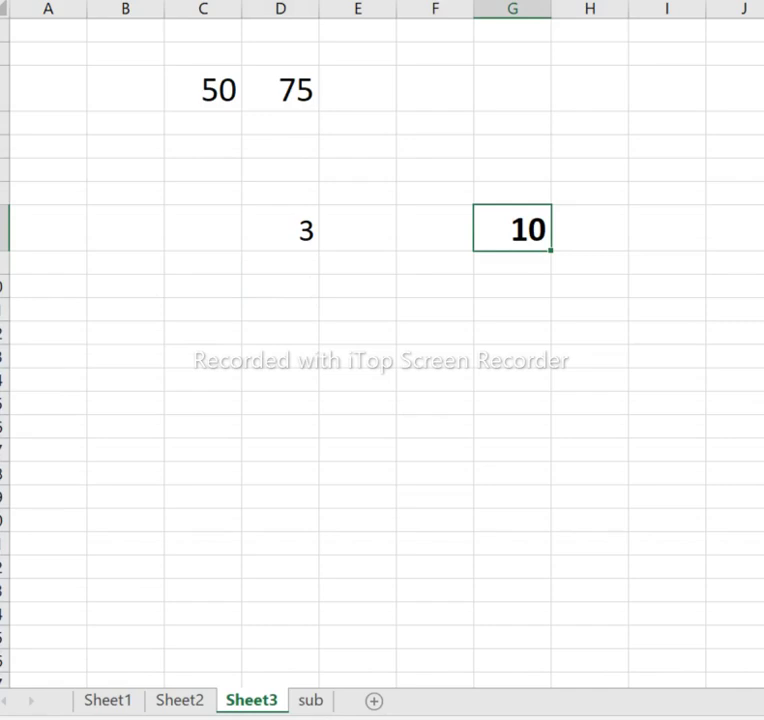
key(ctrl+Page_Down)
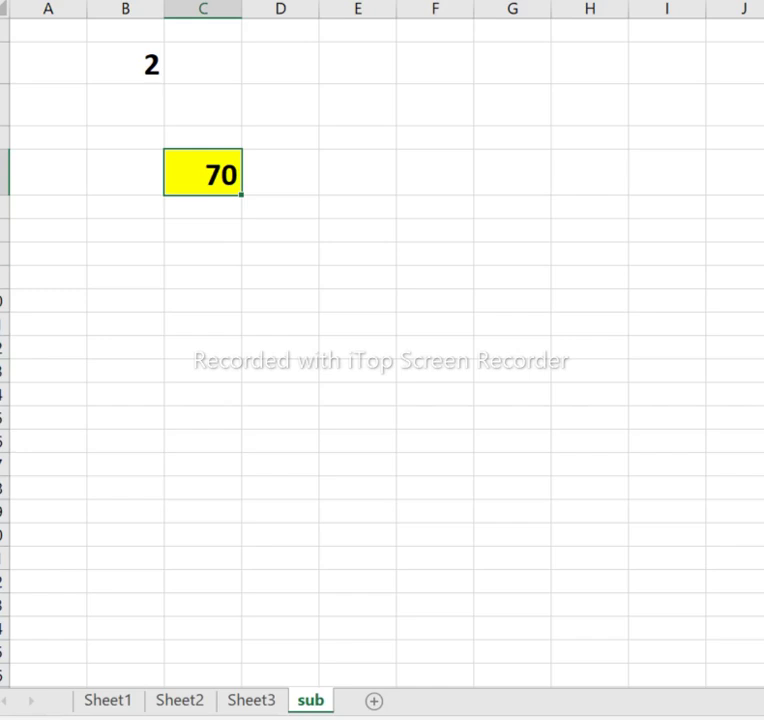
text(=)
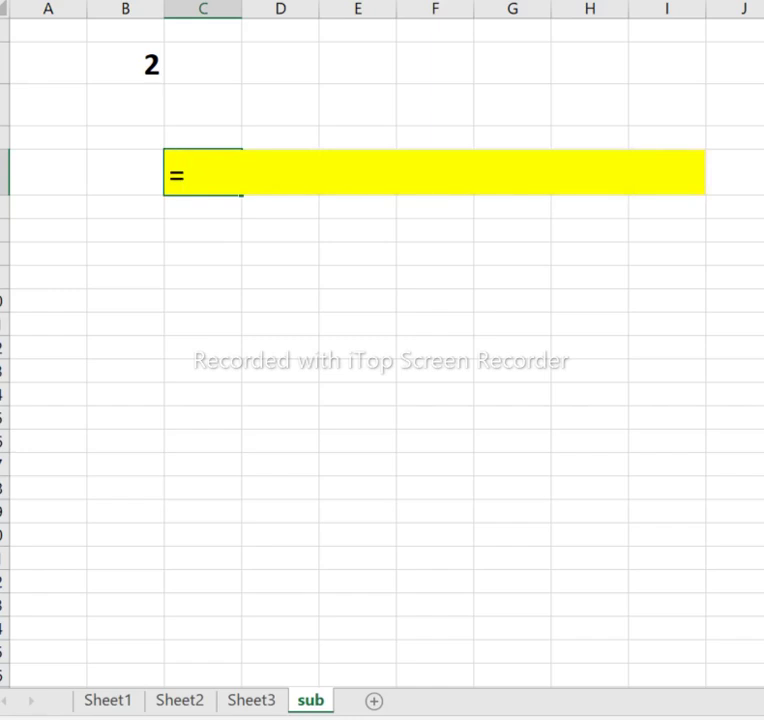
key(Escape)
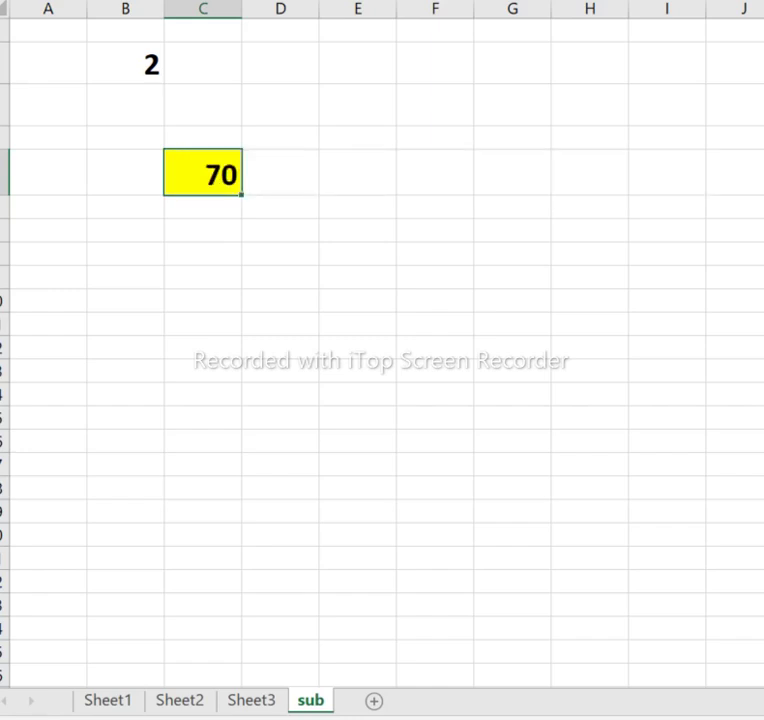
key(Down)
key(Down)
key(Down)
key(Up)
key(Up)
key(Up)
text(=)
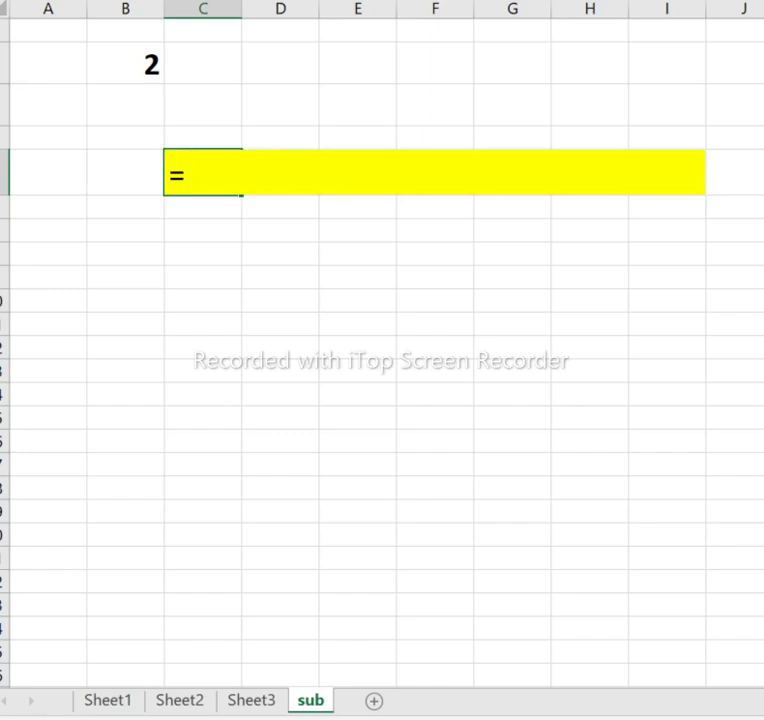
key(Escape)
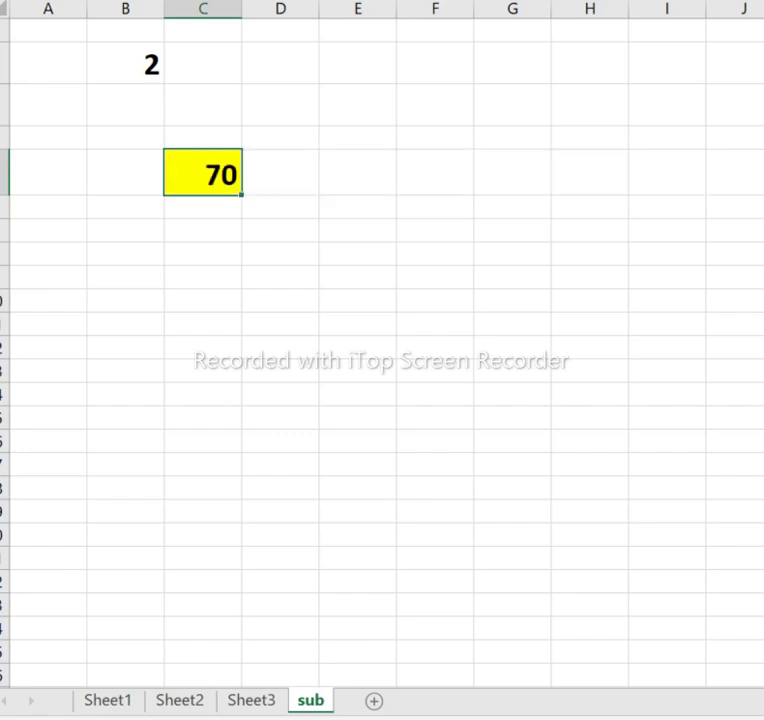
Step: Fit column C of the sub sheet to its contents and widen it to nearly the width of the neighbouring columns
double_click(242, 8)
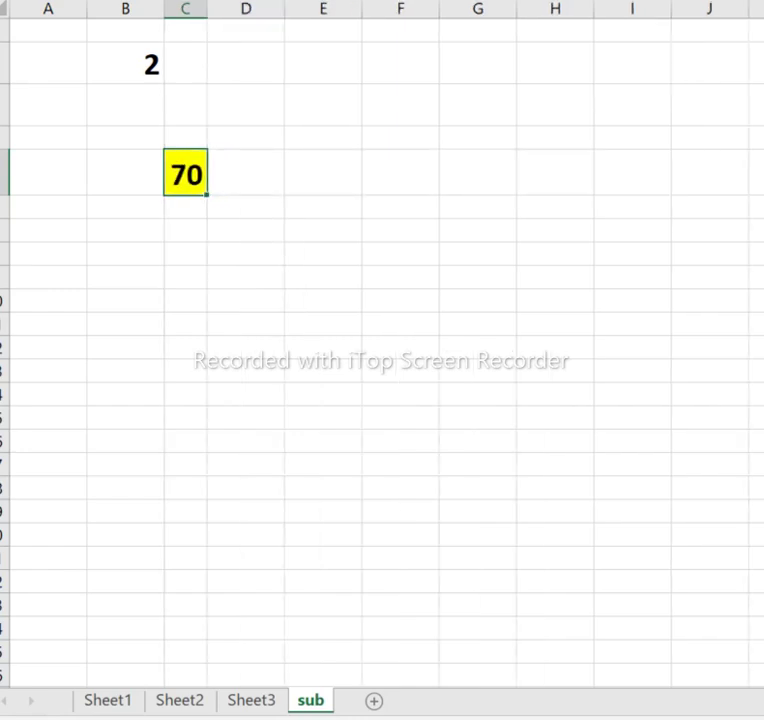
drag(207, 8, 237, 8)
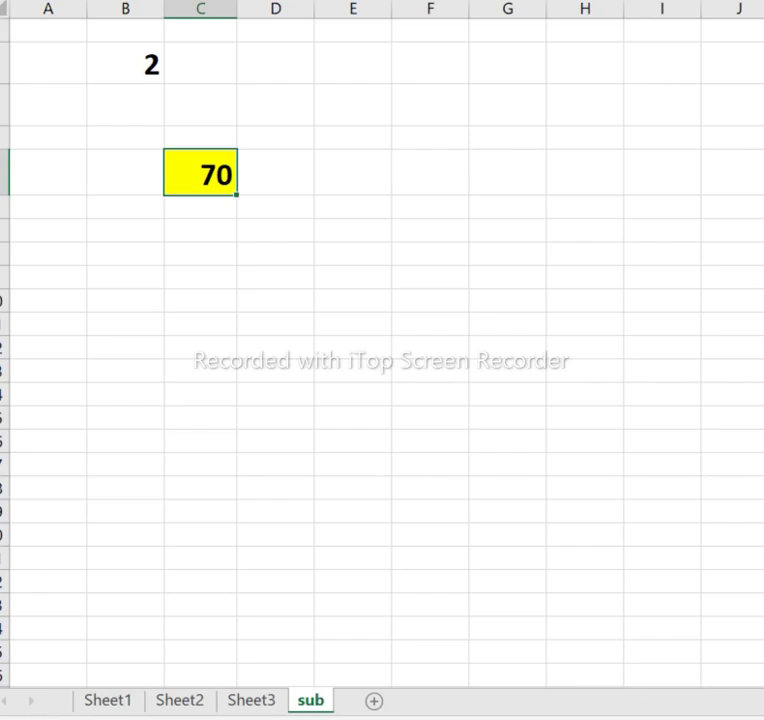
Step: Erase the subtraction formula in cell C5 of the sub sheet, leaving only the equals sign
key(F2)
key(BackSpace)
key(BackSpace)
key(BackSpace)
key(BackSpace)
key(BackSpace)
key(BackSpace)
key(BackSpace)
key(BackSpace)
key(BackSpace)
key(BackSpace)
key(BackSpace)
key(BackSpace)
key(BackSpace)
key(BackSpace)
key(BackSpace)
key(BackSpace)
key(BackSpace)
key(BackSpace)
key(BackSpace)
key(BackSpace)
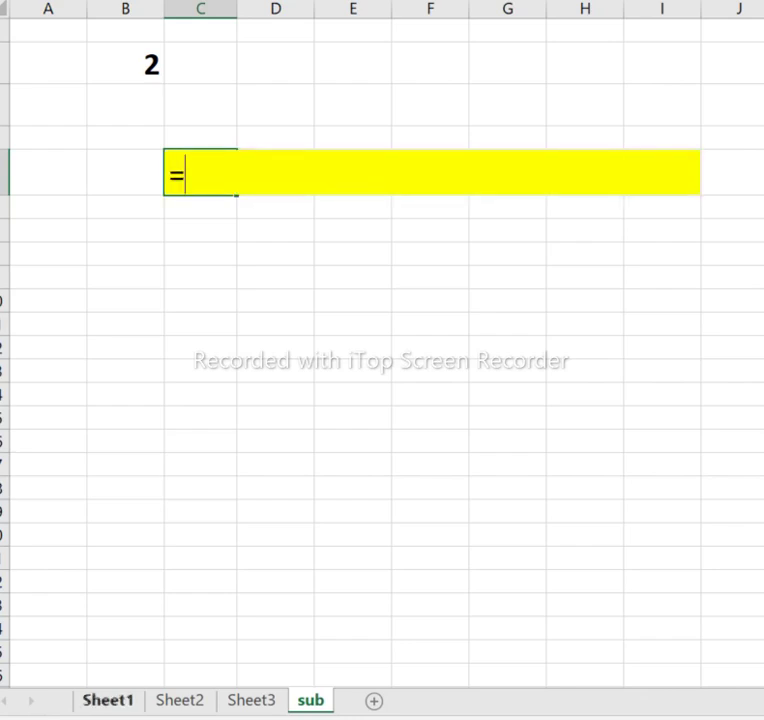
Step: Complete the formula in C5 of the sub sheet so it divides Sheet1 C10 by Sheet2 D9, and reselect C5
click(108, 701)
click(203, 286)
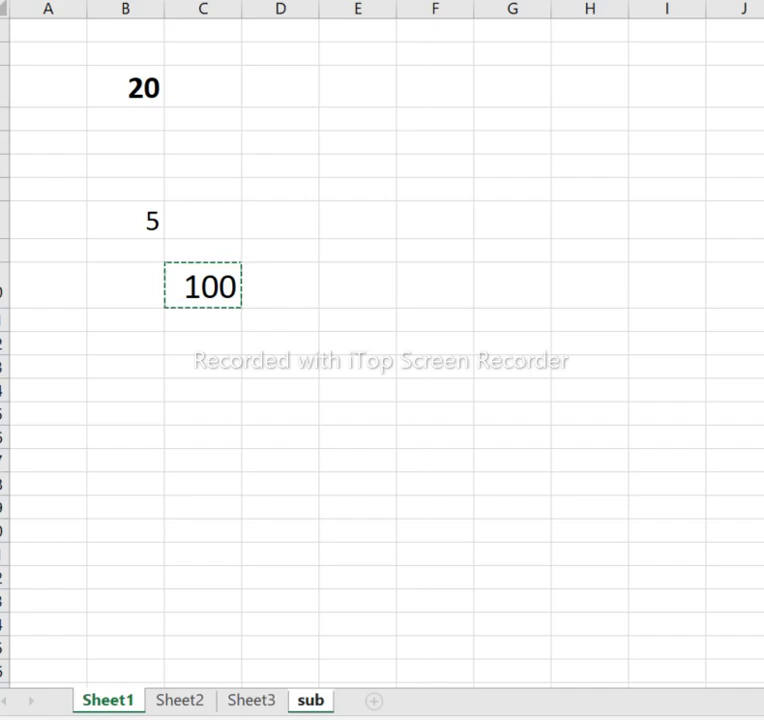
key(Return)
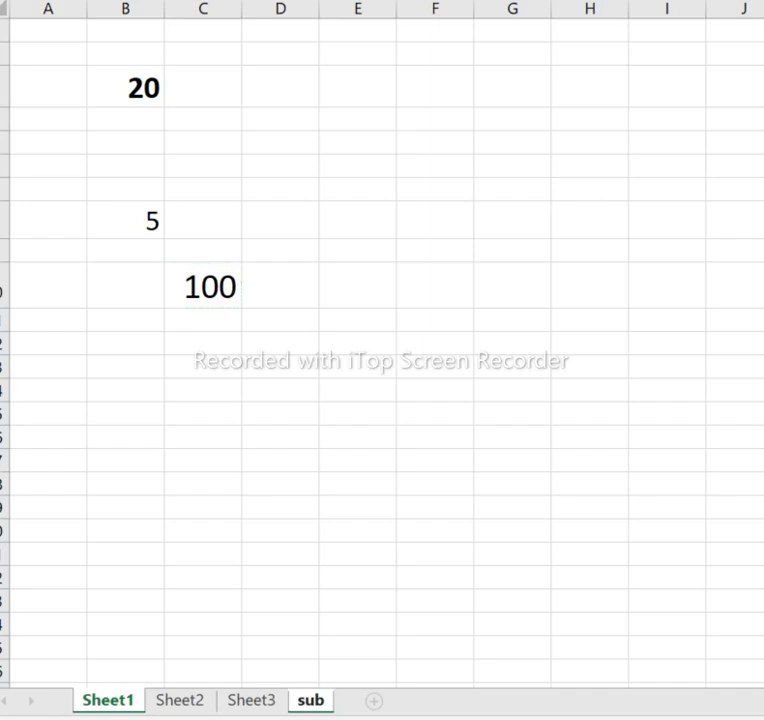
click(180, 700)
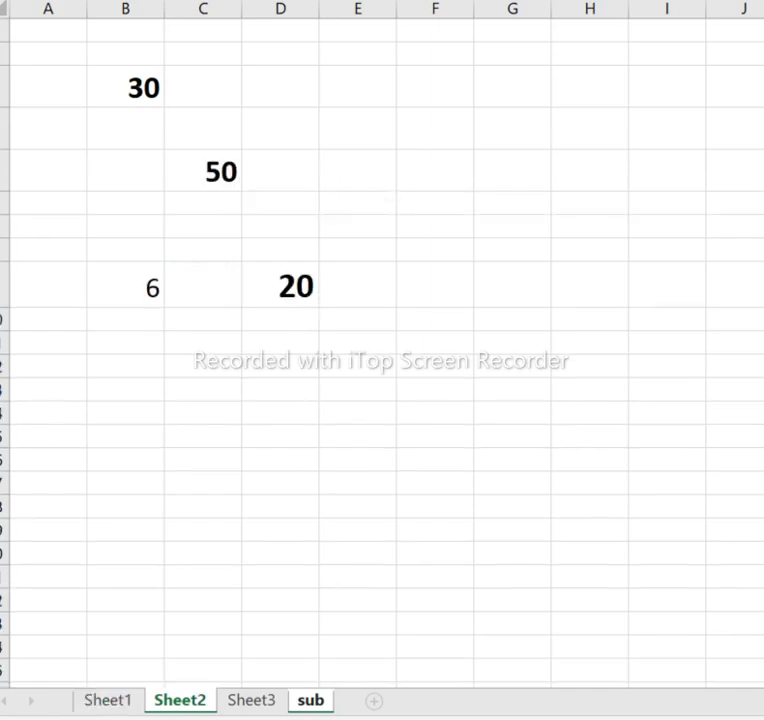
key(ctrl+c)
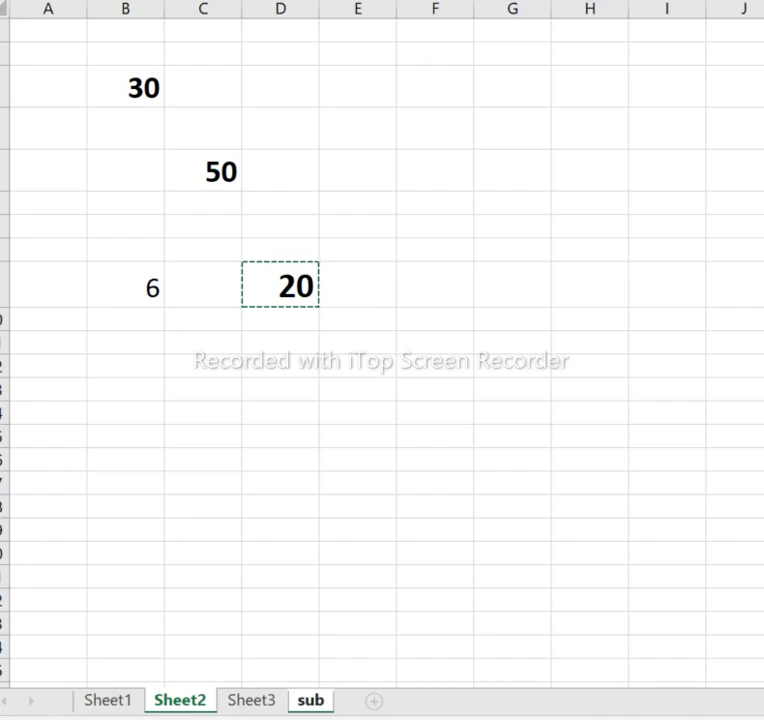
key(Return)
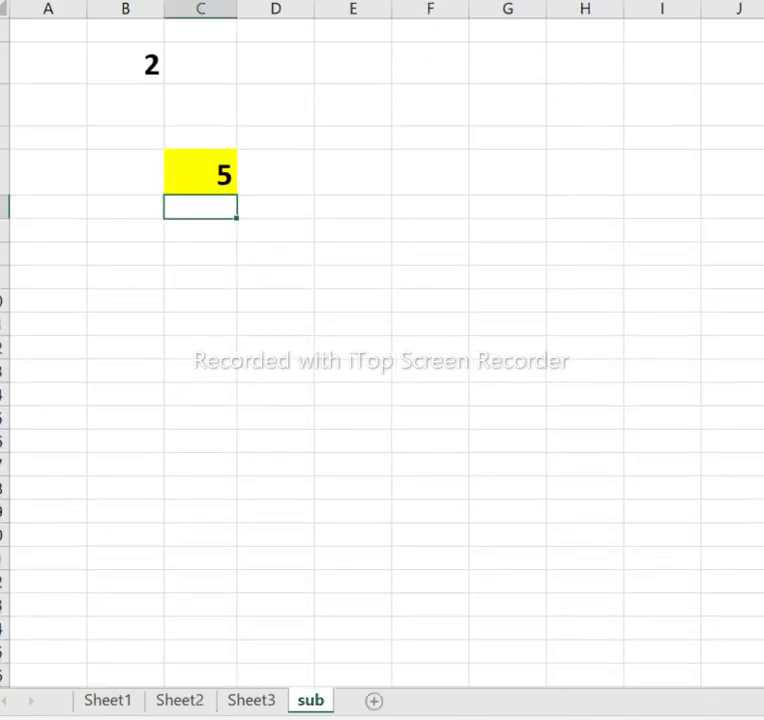
click(200, 173)
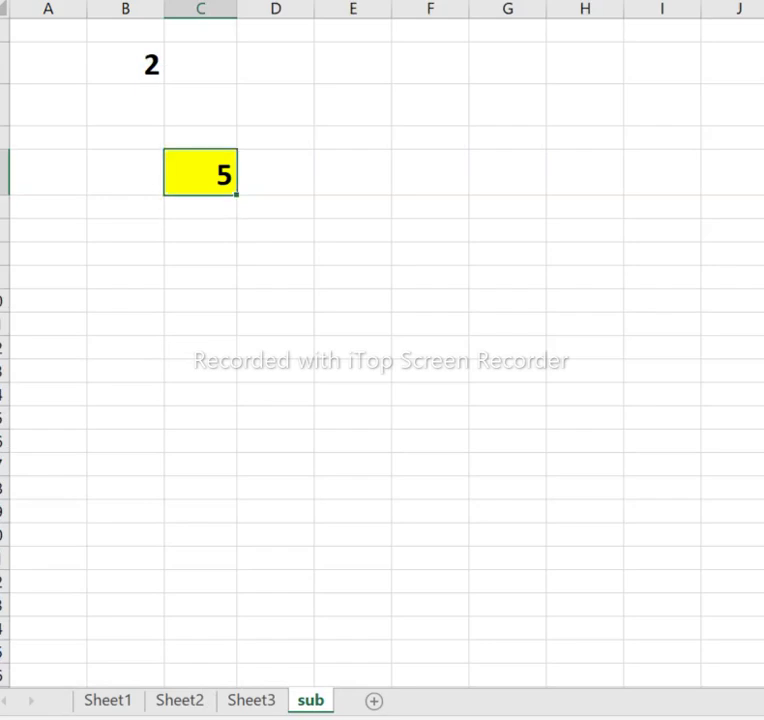